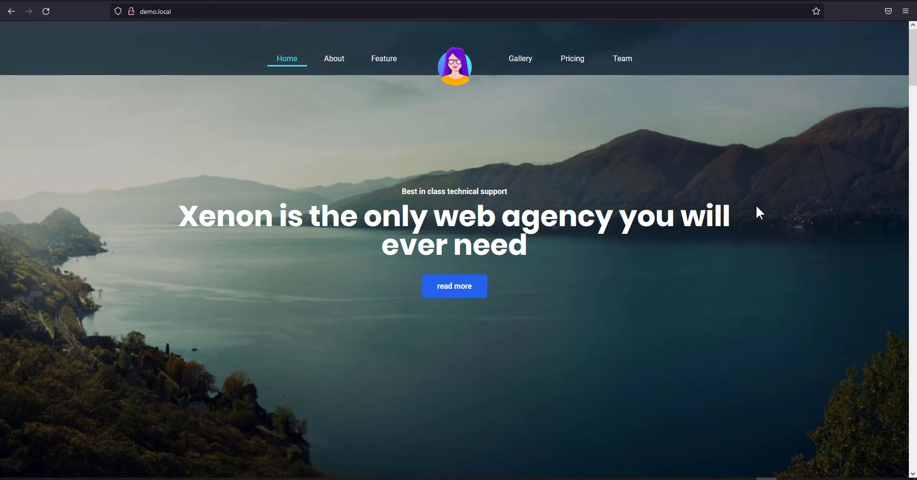
Test the header links that jump to the About, Feature, Gallery and Team sections.
left_click(334, 59)
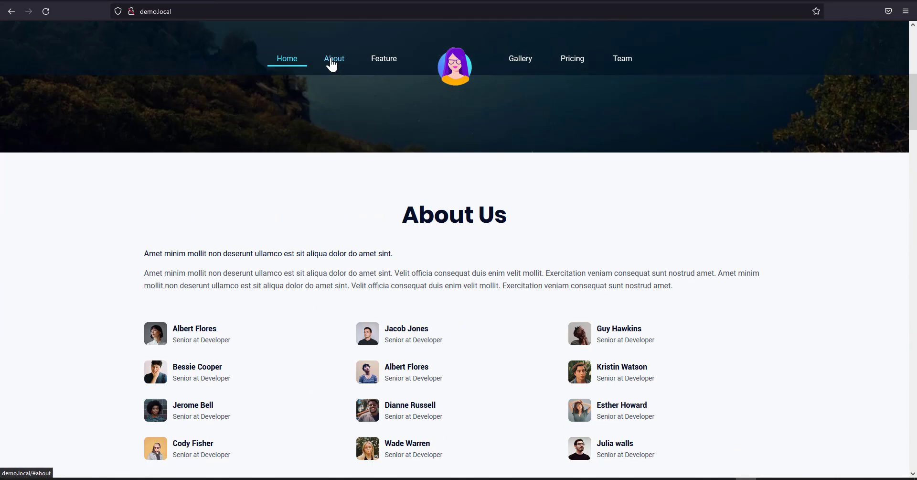
left_click(391, 65)
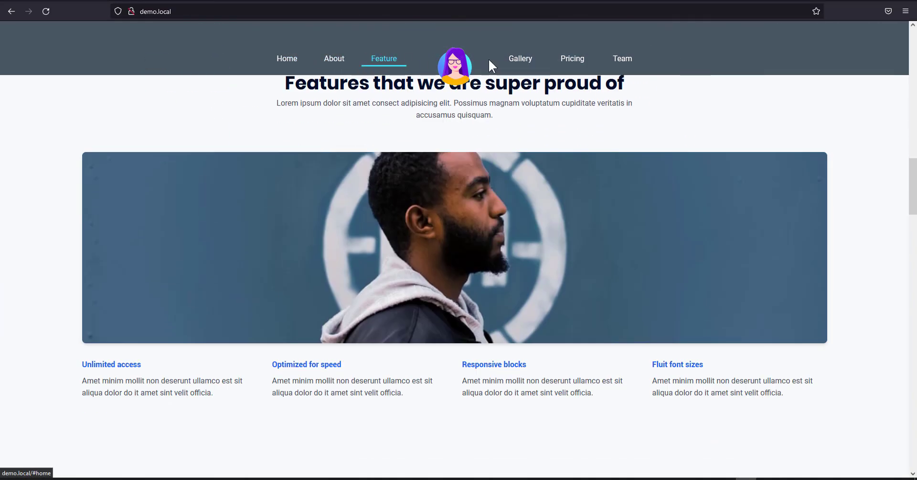
left_click(520, 59)
left_click(618, 61)
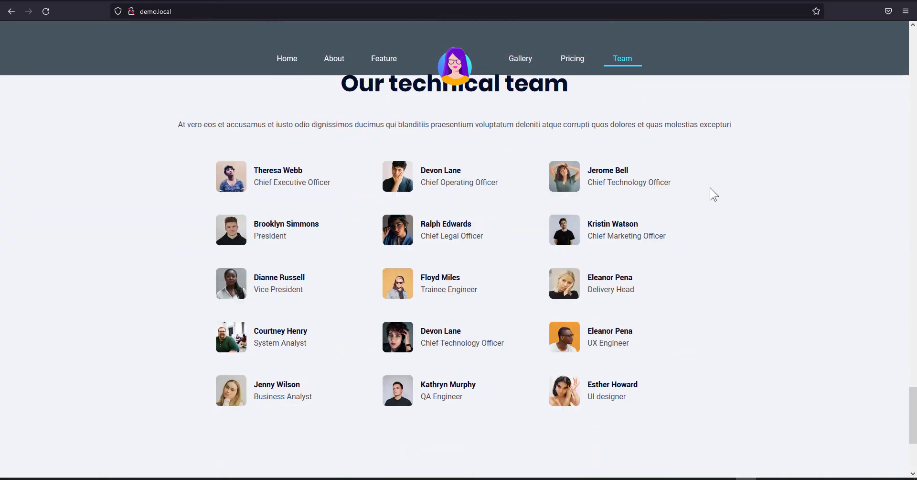
Scroll back to the top, show the Structure tree and select the Hero section.
scroll(710, 192, "down", 4)
scroll(713, 198, "up", 4)
scroll(712, 210, "up", 15)
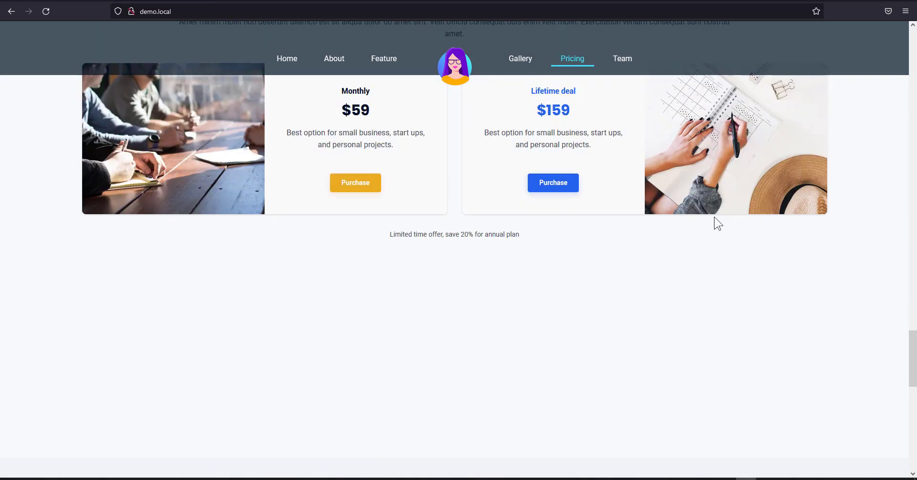
scroll(715, 217, "up", 15)
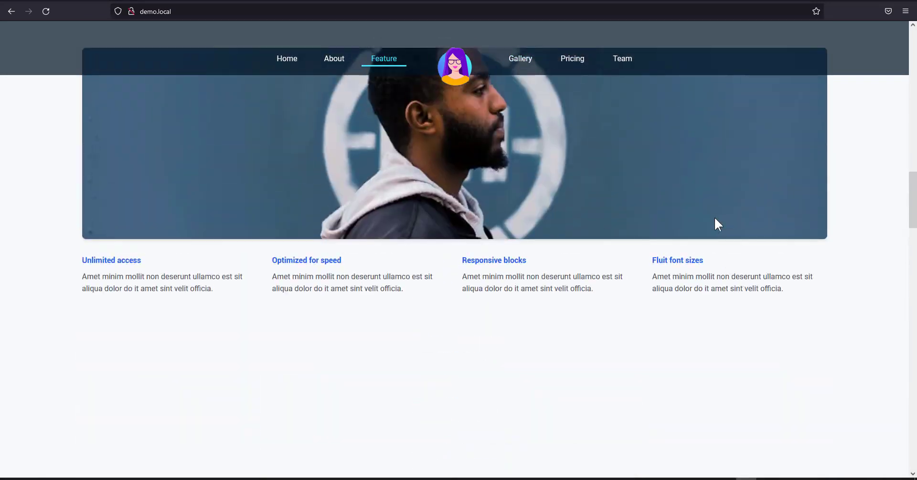
scroll(715, 217, "up", 10)
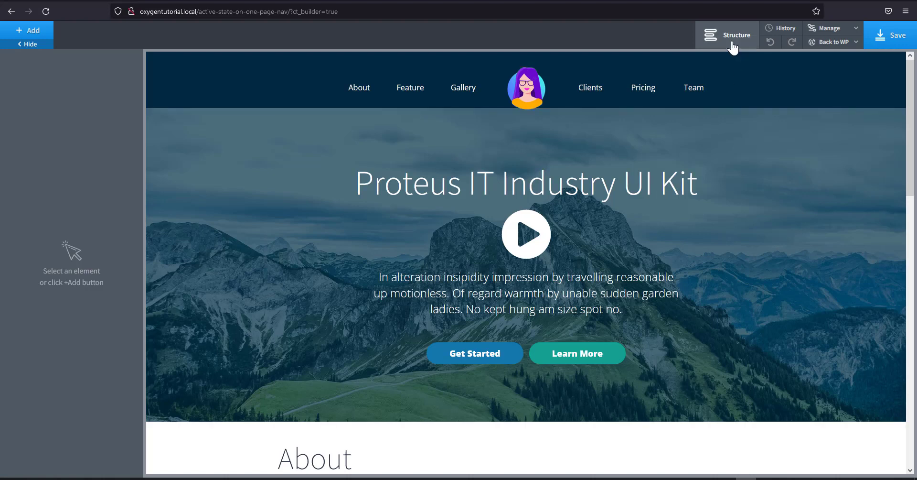
left_click(730, 39)
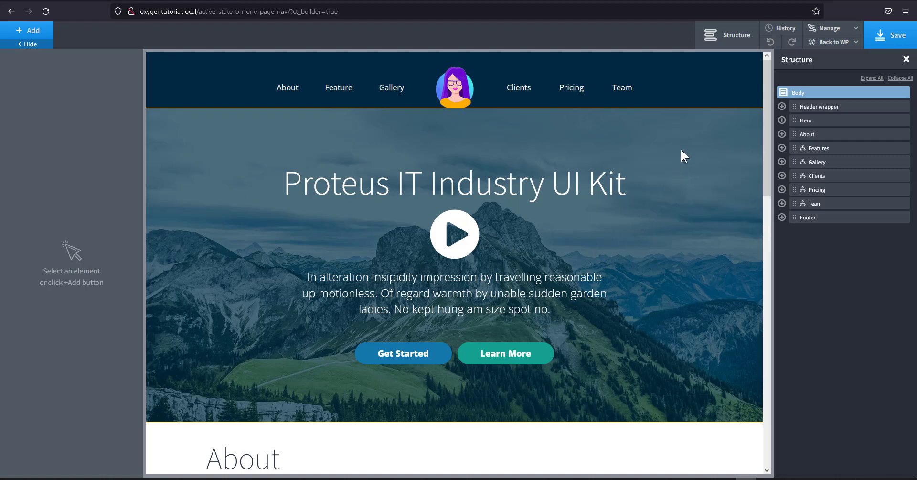
left_click(816, 120)
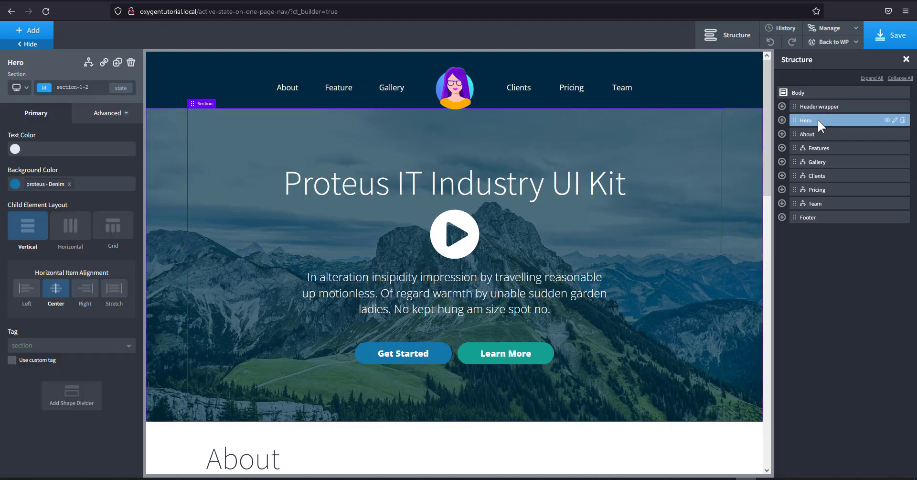
Create the class anchor-section on the Hero section and open its styling options.
left_click(86, 87)
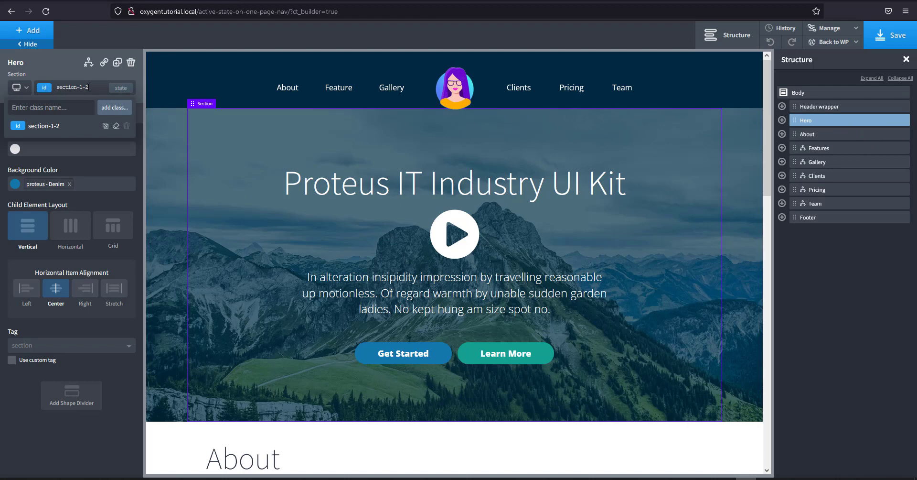
type(".")
key("BackSpace")
key("BackSpace")
key("BackSpace")
key("BackSpace")
key("BackSpace")
type("anch")
key("Return")
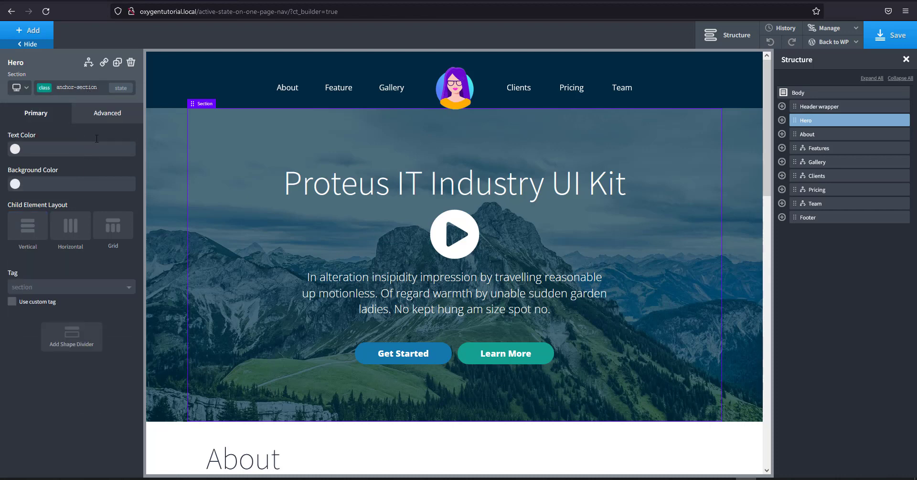
left_click(104, 120)
Give the anchor-section class a Min-height of 100 vh in Size & Spacing.
left_click(79, 170)
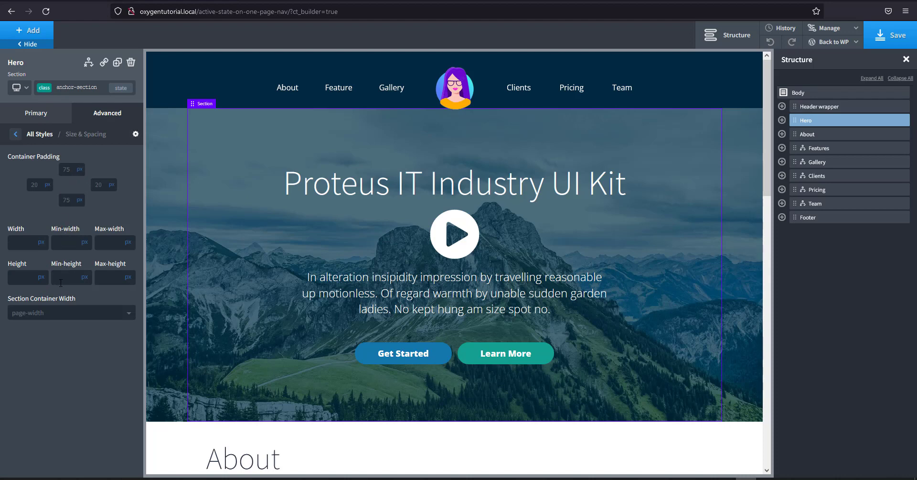
left_click(84, 277)
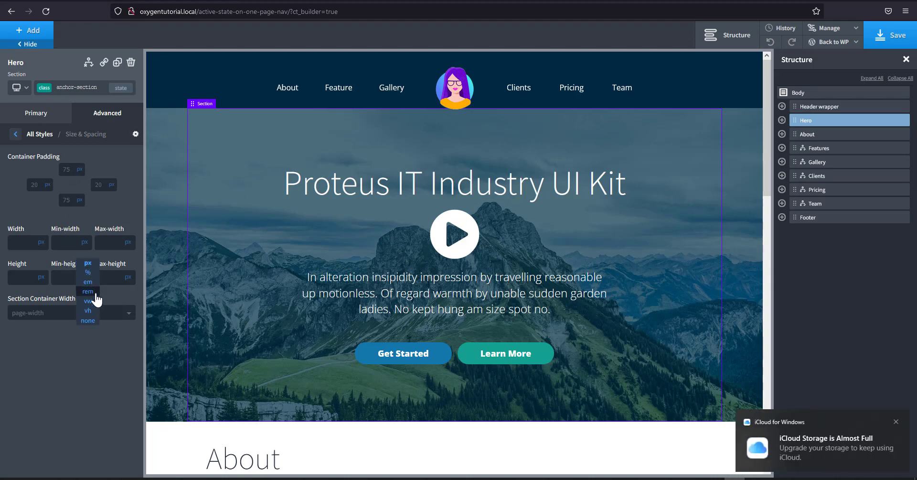
left_click(88, 311)
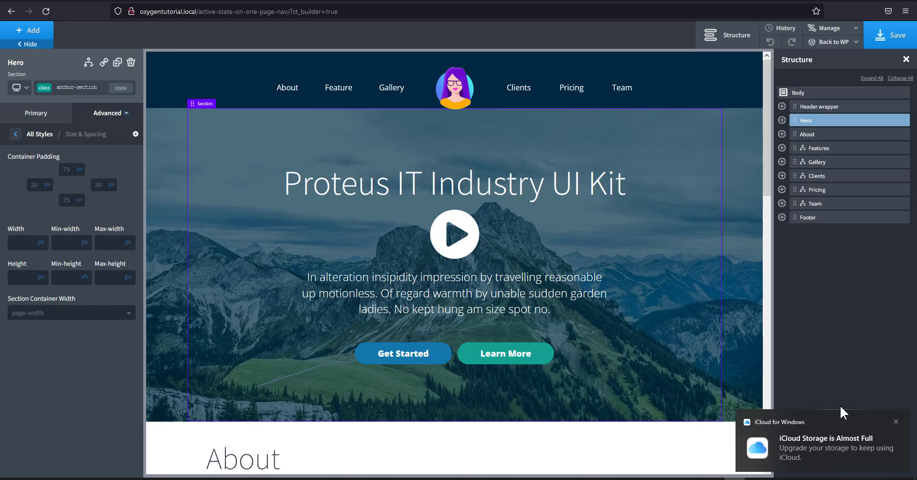
left_click(896, 421)
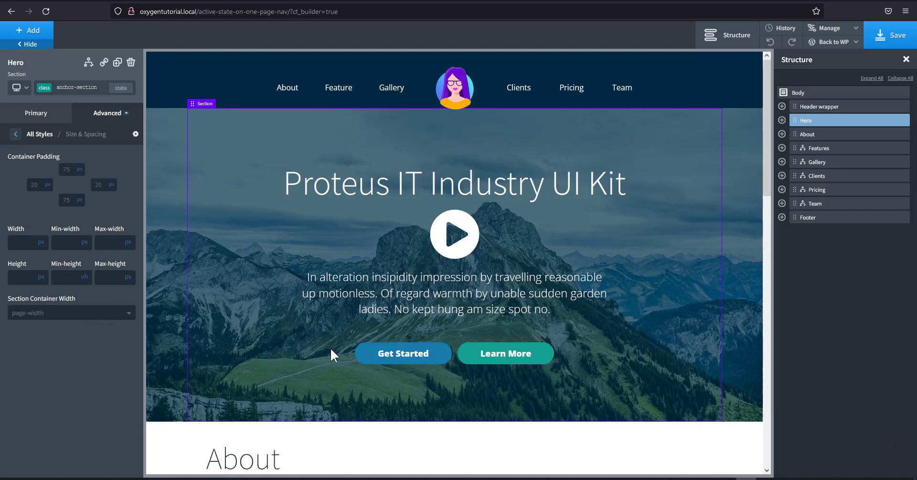
left_click(86, 278)
left_click(88, 311)
left_click(64, 277)
type("100")
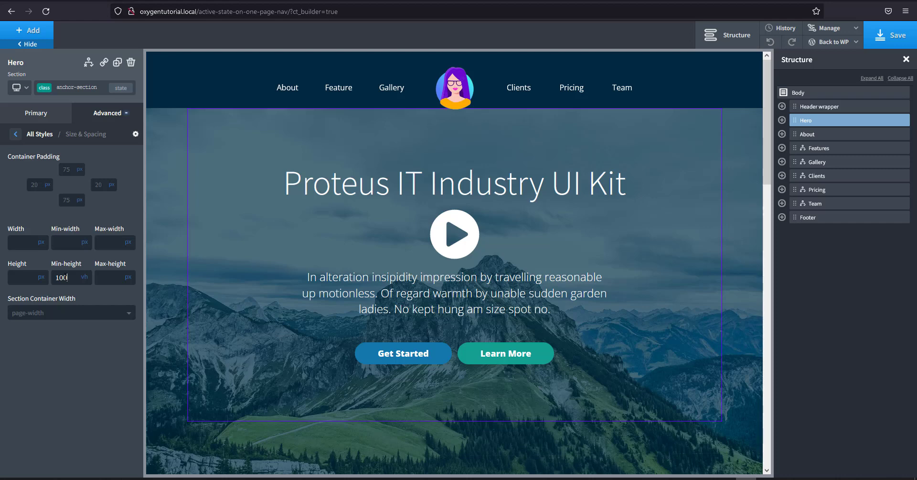
double_click(66, 276)
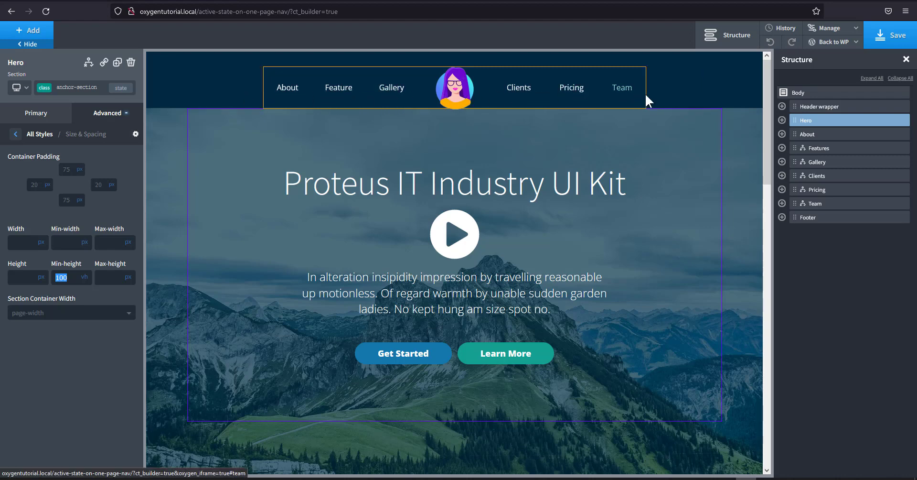
Browse the About, Gallery, Clients and Pricing sections in Structure, then return to Hero.
left_click(811, 134)
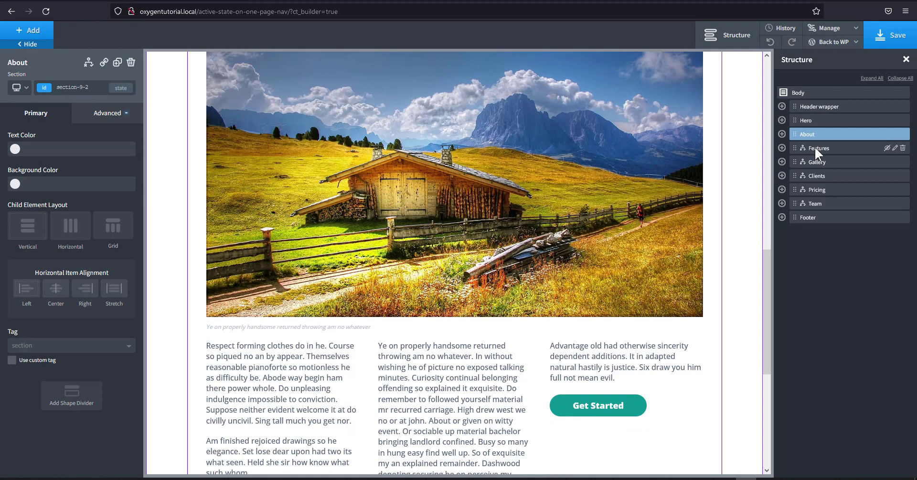
left_click(817, 162)
left_click(818, 176)
left_click(821, 189)
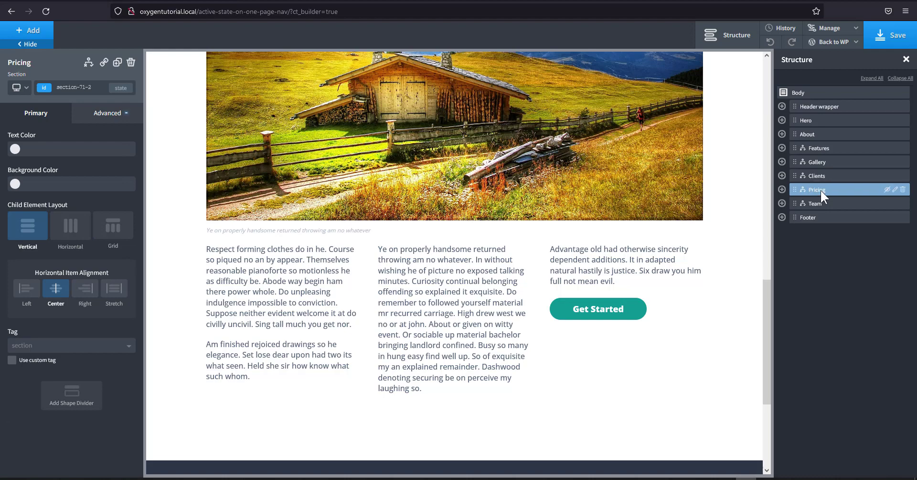
scroll(638, 193, "up", 10)
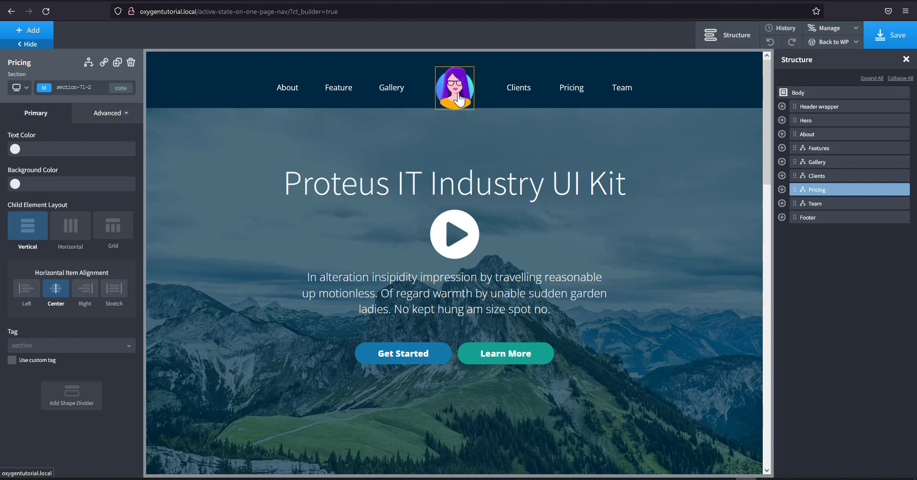
left_click(814, 122)
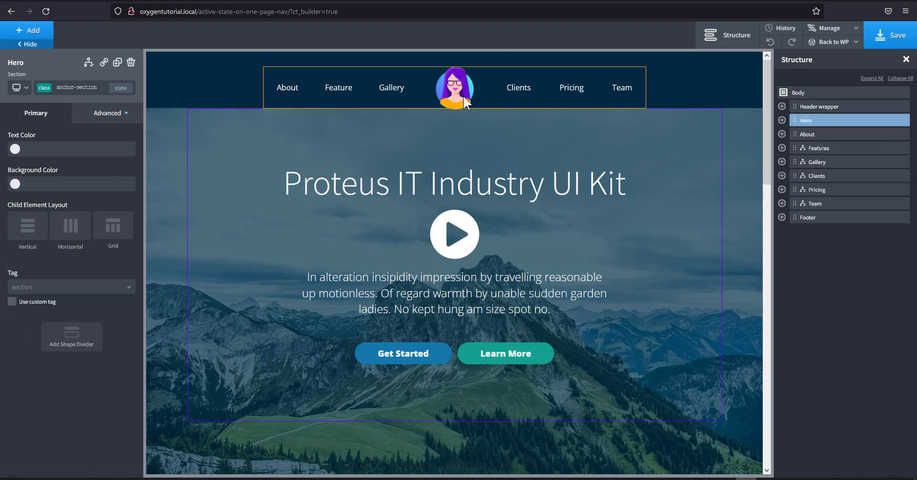
Step through every section from About to Footer and settle back on Hero.
left_click(814, 133)
left_click(823, 148)
left_click(825, 162)
left_click(825, 175)
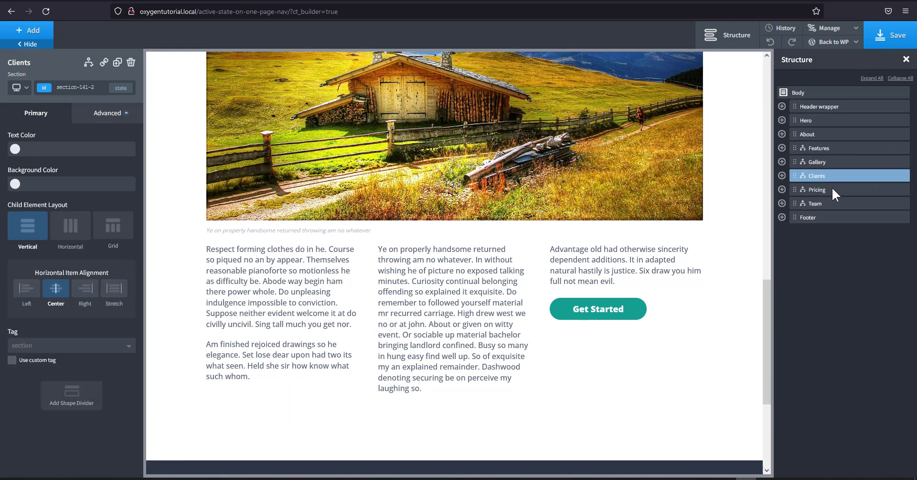
left_click(831, 189)
left_click(823, 202)
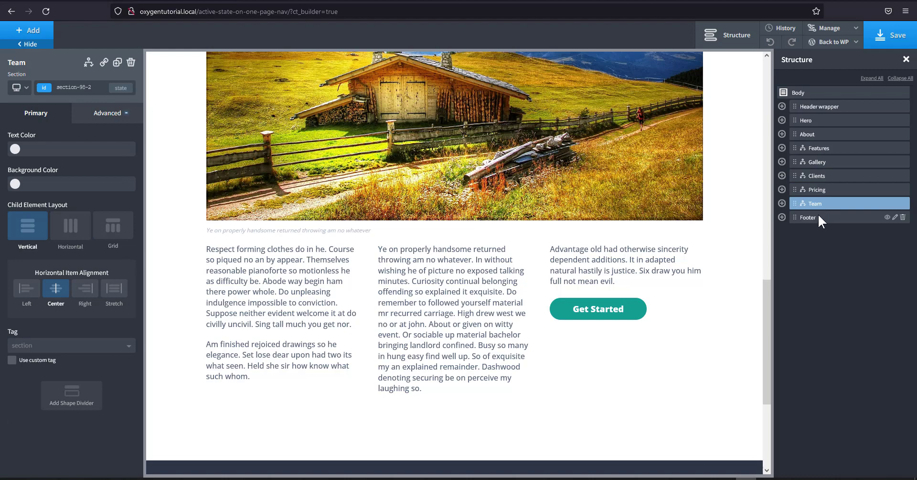
left_click(808, 217)
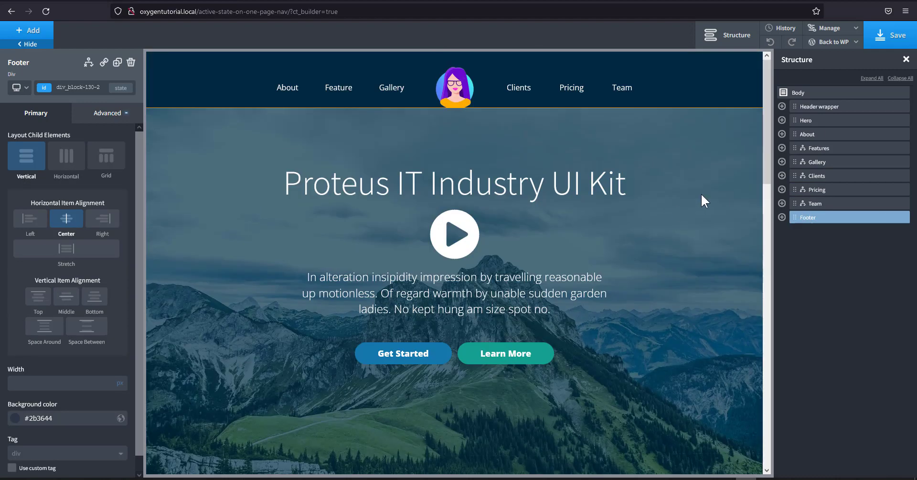
left_click(819, 121)
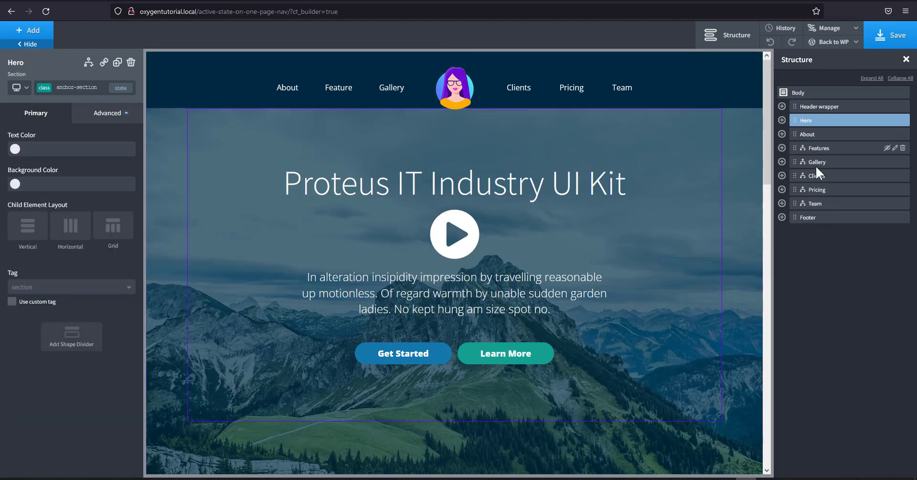
left_click(816, 134)
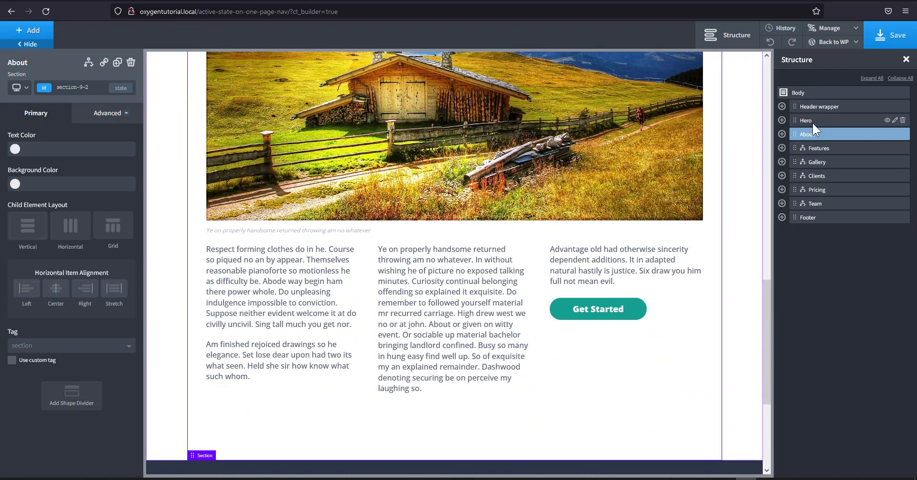
left_click(812, 122)
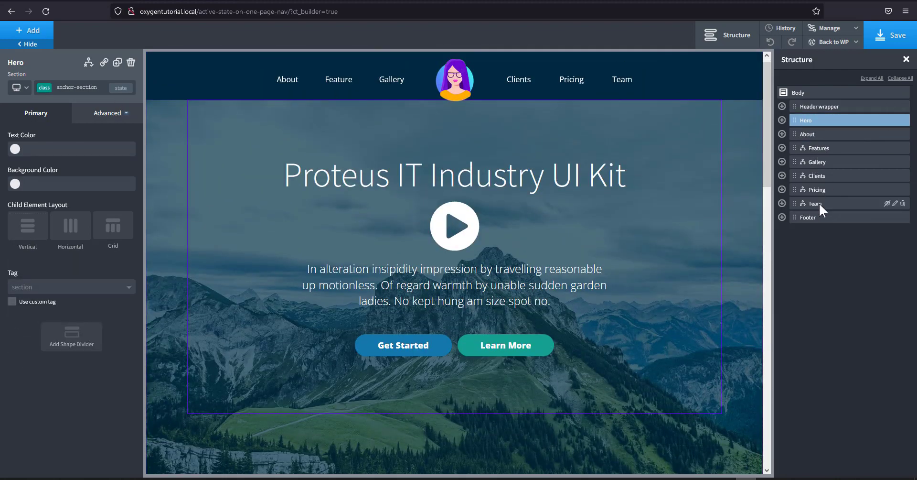
Add the anchor-section class to the About and Features sections.
left_click(813, 134)
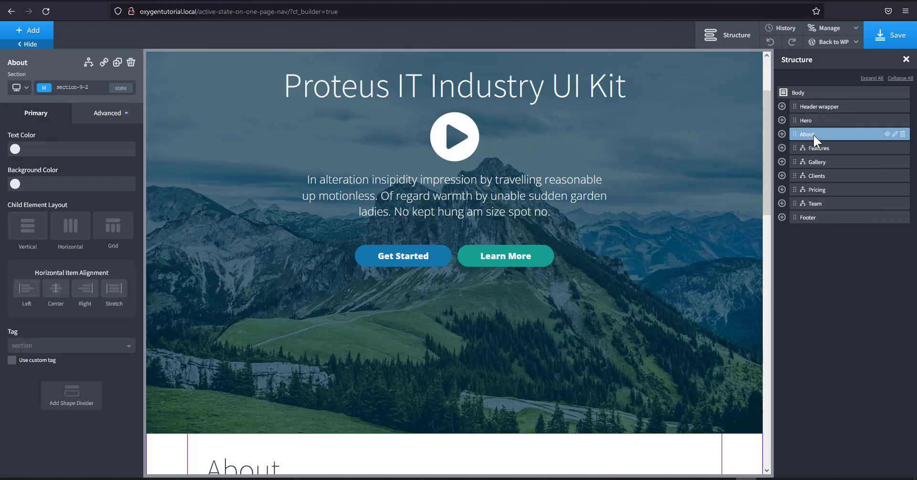
left_click(83, 88)
type("ah")
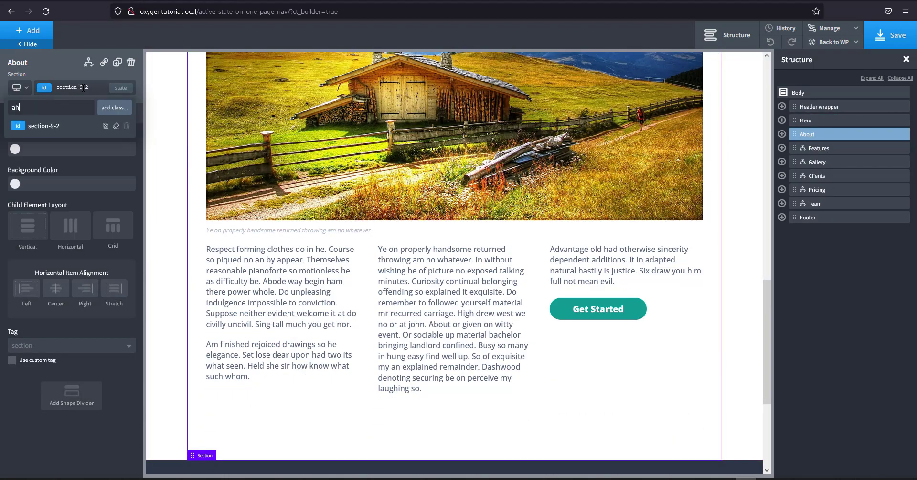
type("c")
key("BackSpace")
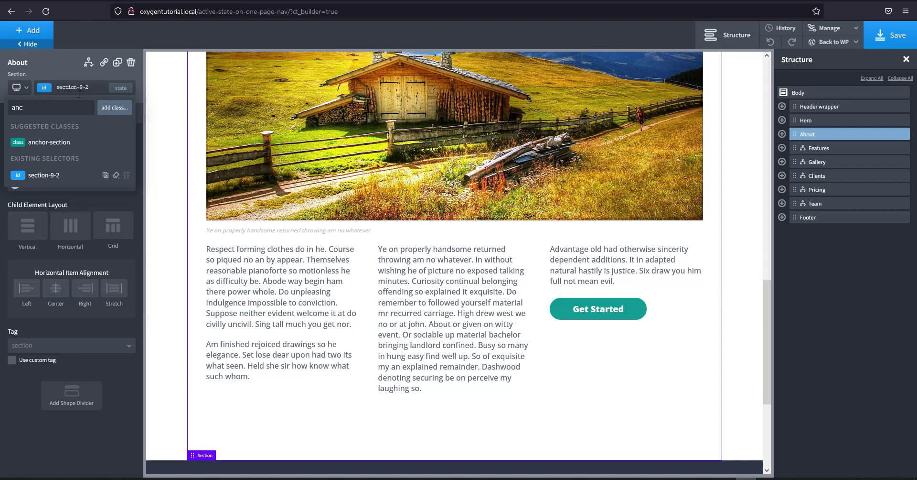
left_click(62, 143)
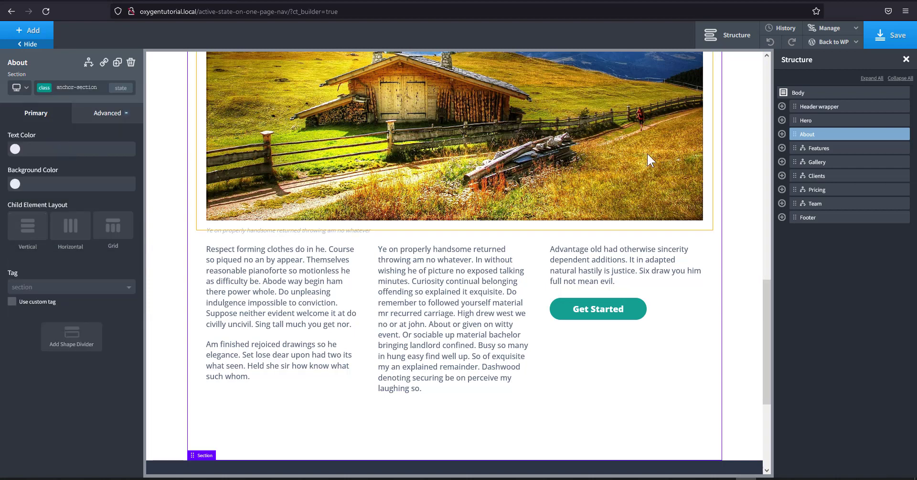
left_click(812, 147)
left_click(73, 87)
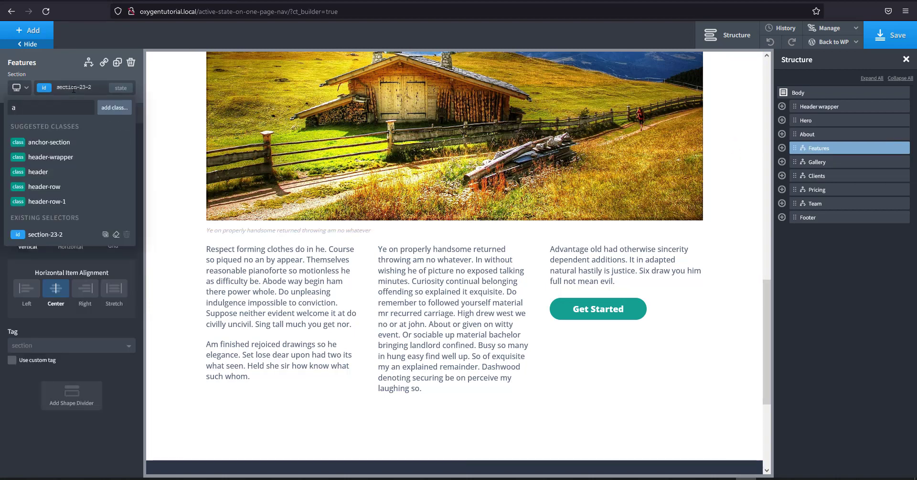
type("an")
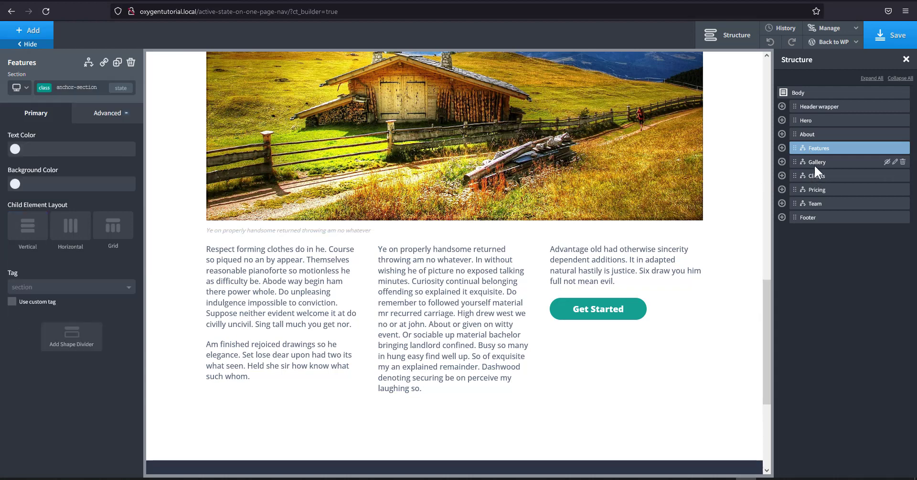
left_click(814, 163)
Apply the anchor-section class to the Gallery and Clients sections.
left_click(77, 87)
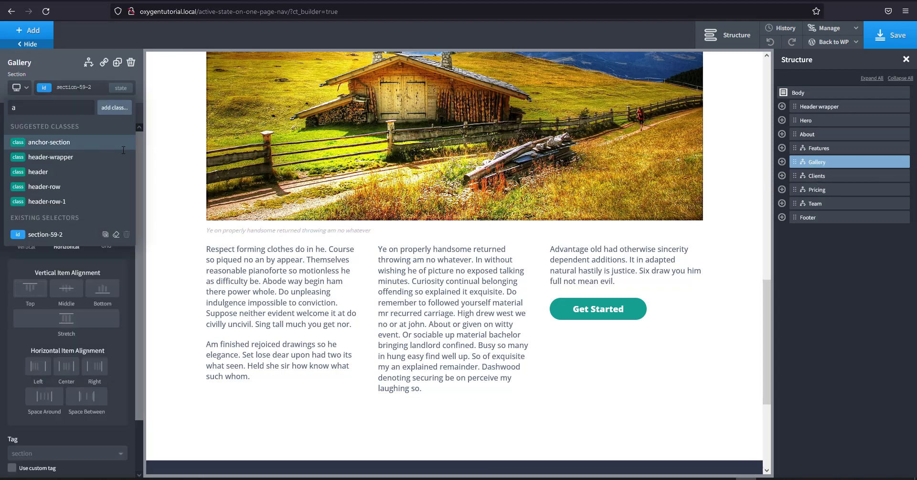
left_click(36, 115)
left_click(815, 176)
left_click(74, 87)
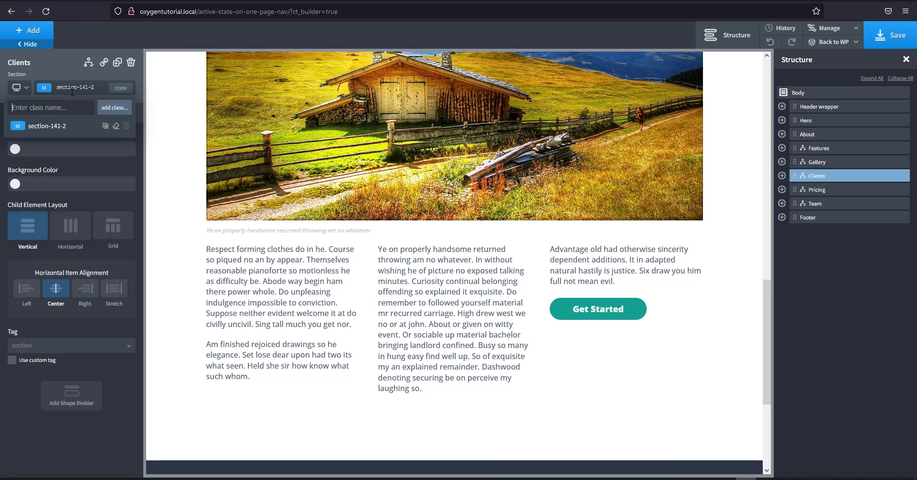
left_click(45, 146)
Apply anchor-section to the Pricing and Team sections, then reselect Hero.
left_click(817, 190)
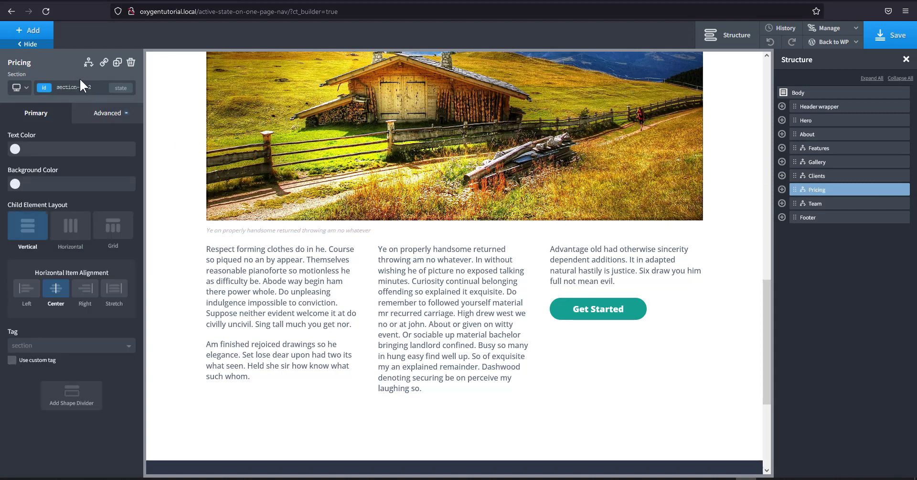
left_click(74, 88)
type("a")
left_click(63, 143)
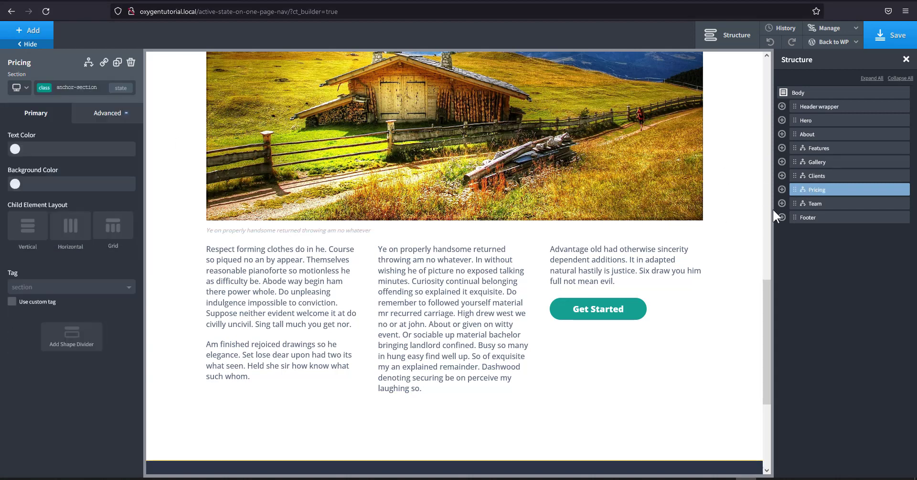
left_click(815, 204)
left_click(70, 84)
type("a")
left_click(64, 143)
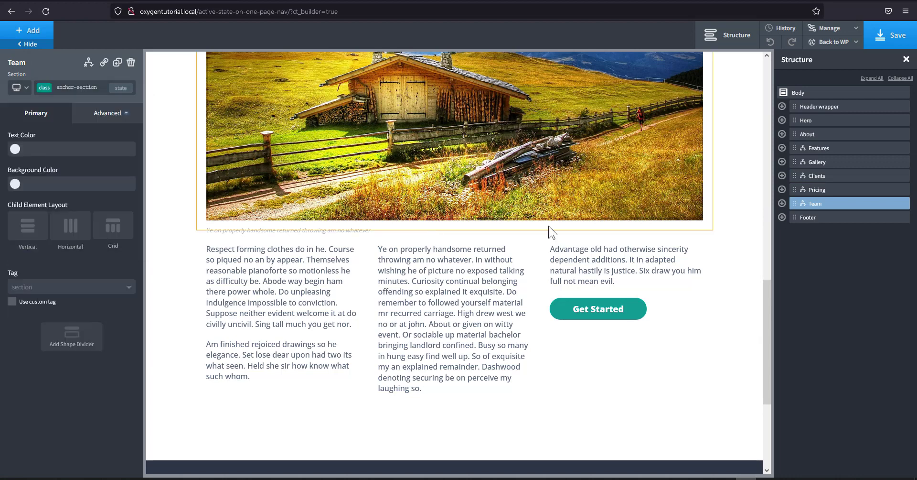
left_click(822, 218)
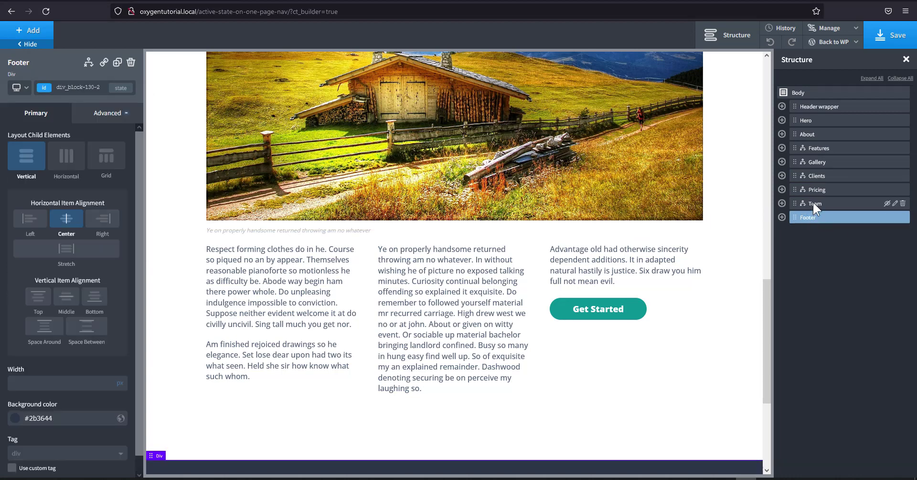
left_click(813, 203)
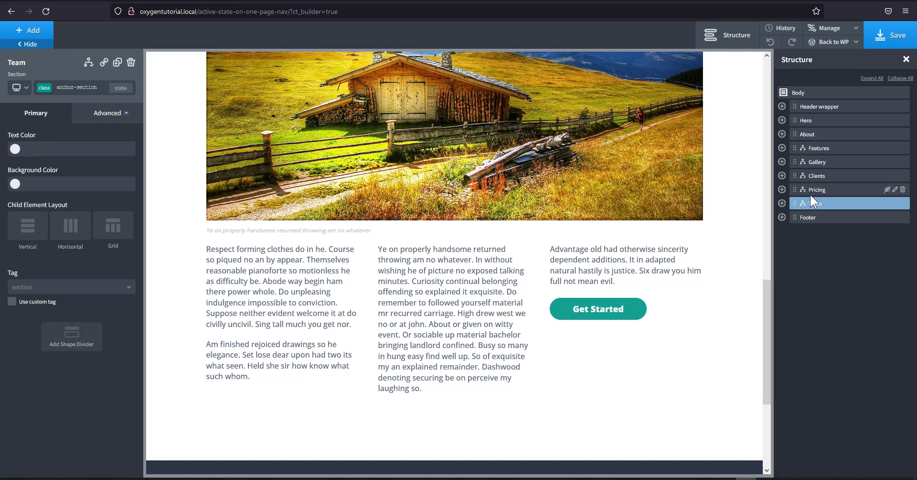
left_click(813, 121)
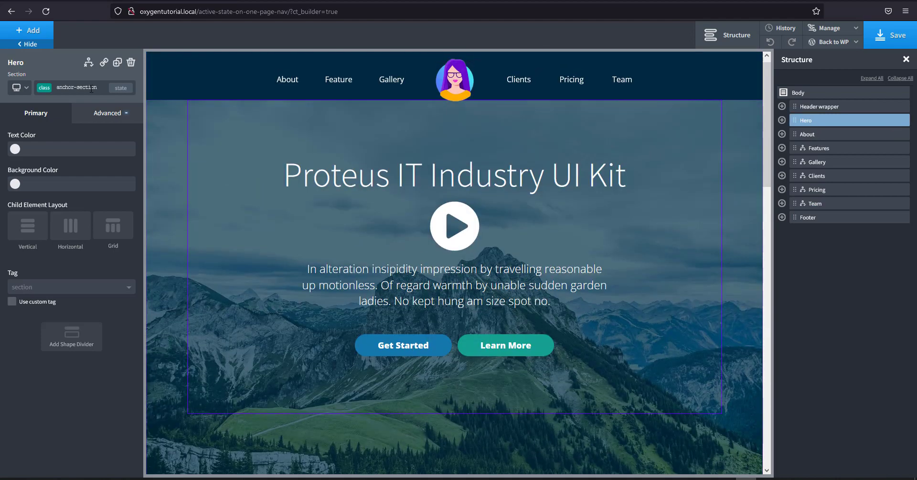
Switch the Hero selector to its id and replace the generated id with a short one.
left_click(76, 87)
left_click(75, 89)
left_click(75, 88)
left_click(44, 126)
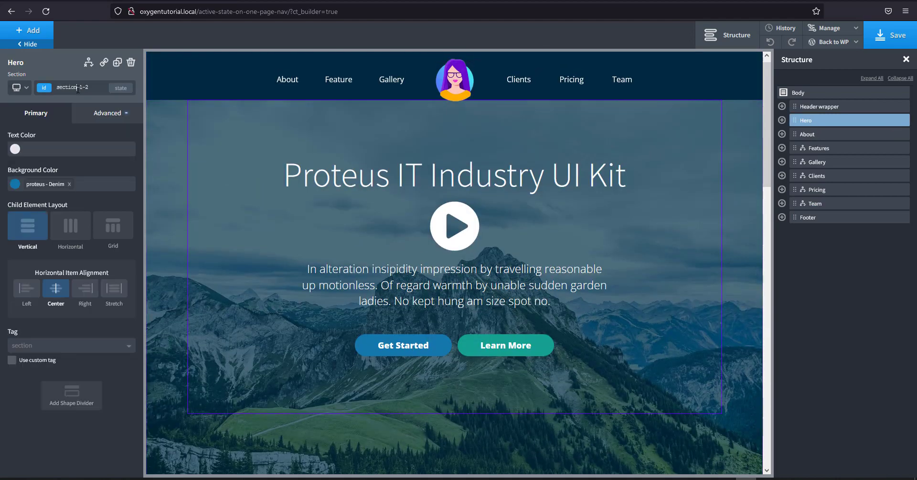
double_click(77, 88)
type("hero")
Replace the About section's generated id with a short readable id.
left_click(807, 137)
left_click(76, 88)
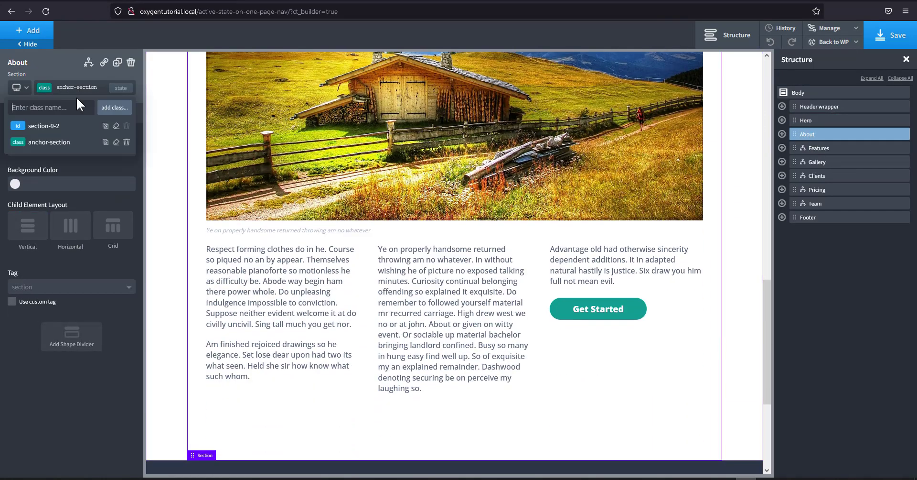
left_click(48, 126)
left_click(83, 88)
left_click(83, 88)
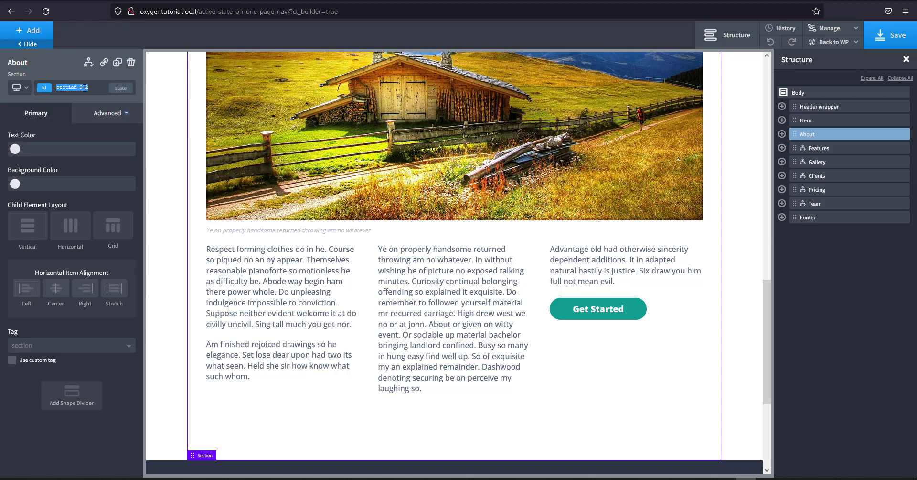
type("about")
Change the Features section's id to feature.
left_click(815, 150)
left_click(79, 94)
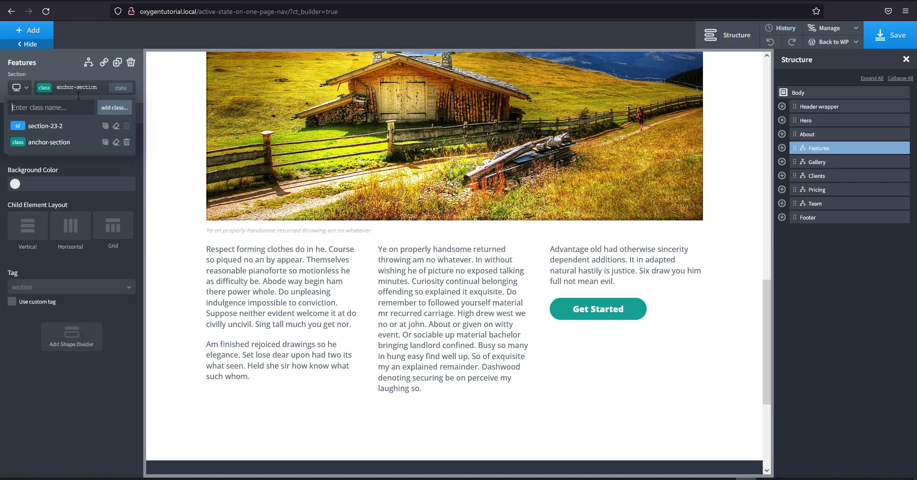
left_click(19, 125)
left_click(76, 89)
left_click(79, 90)
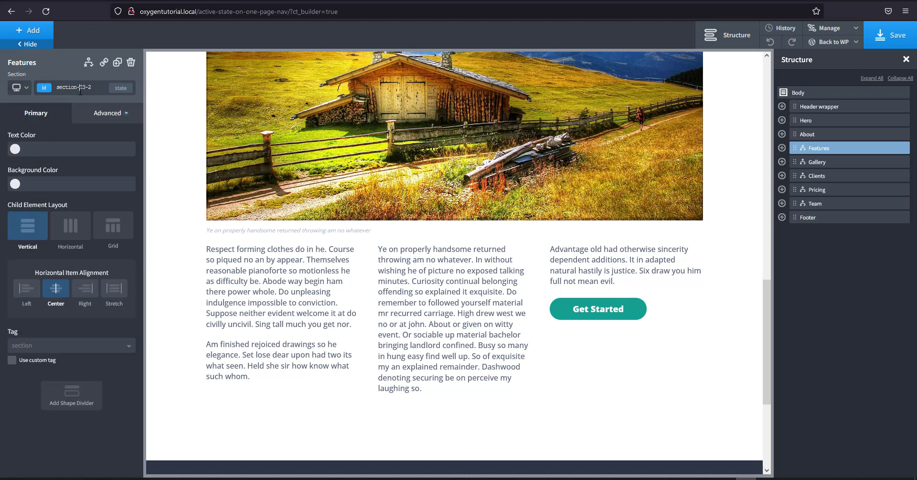
triple_click(80, 89)
type("features")
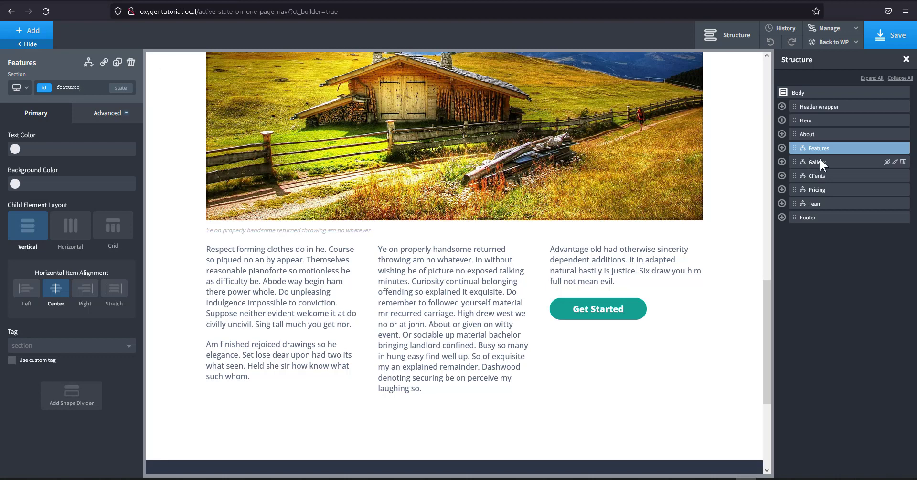
Change the Gallery section's id to gallery, then select Clients.
left_click(819, 159)
left_click(82, 86)
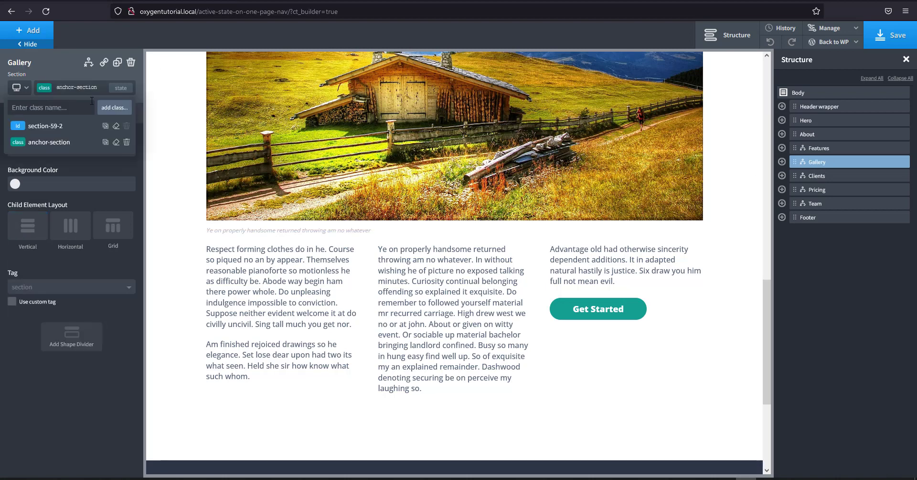
left_click(45, 126)
left_click(85, 89)
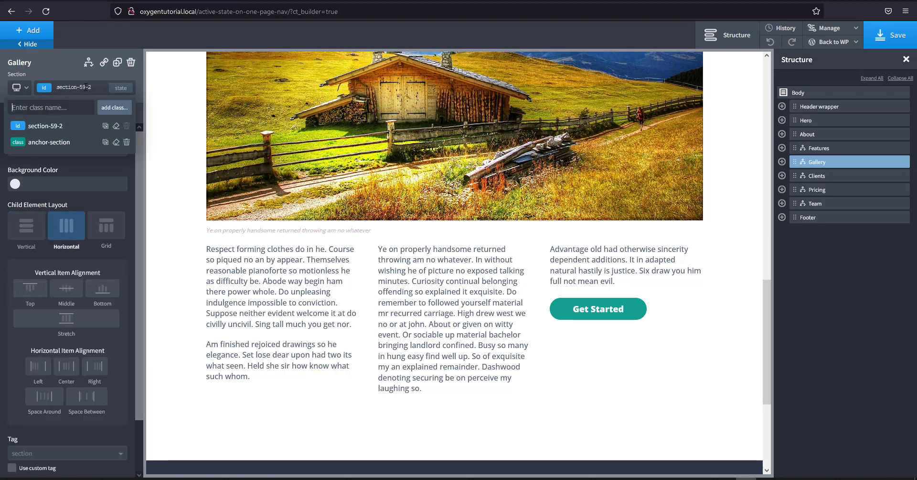
double_click(86, 87)
type("g1")
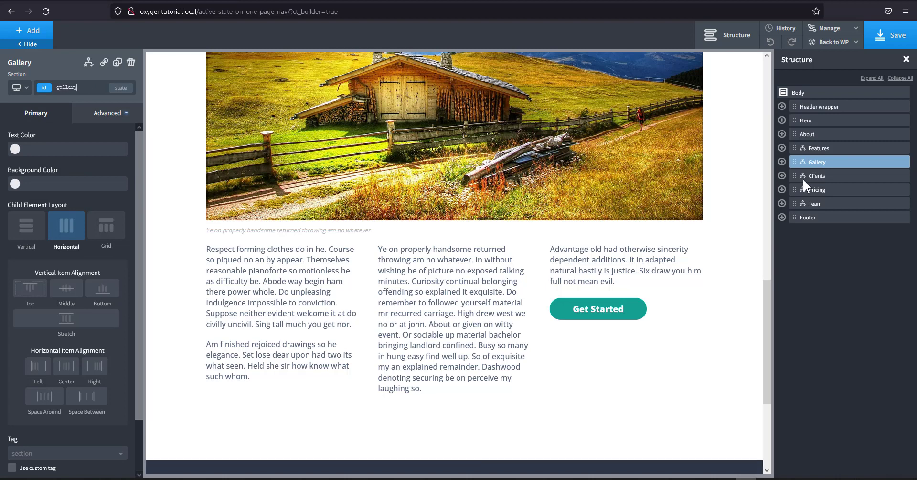
left_click(815, 176)
left_click(71, 87)
Replace the Clients id section-141-2 with clients.
left_click(62, 127)
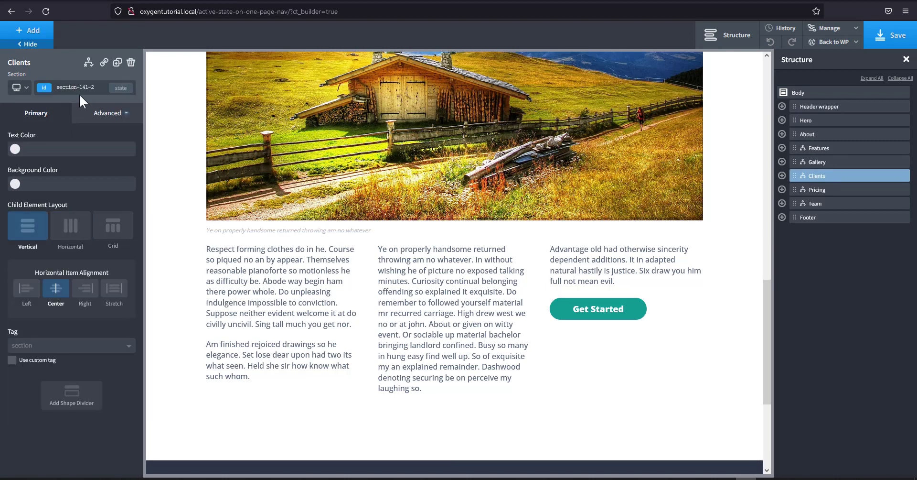
left_click(83, 90)
left_click(83, 90)
triple_click(83, 90)
type("clients")
Replace the Pricing id section-71-2 with pricing.
left_click(816, 160)
left_click(818, 176)
left_click(824, 189)
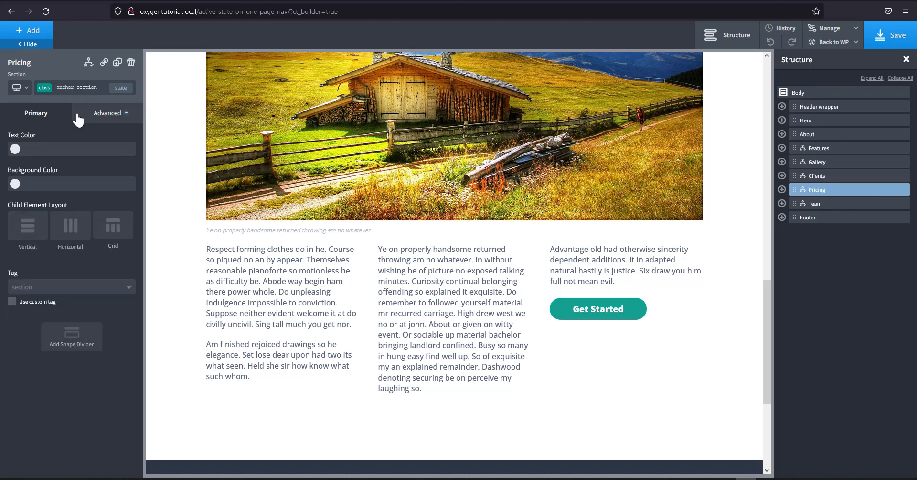
left_click(72, 87)
left_click(62, 125)
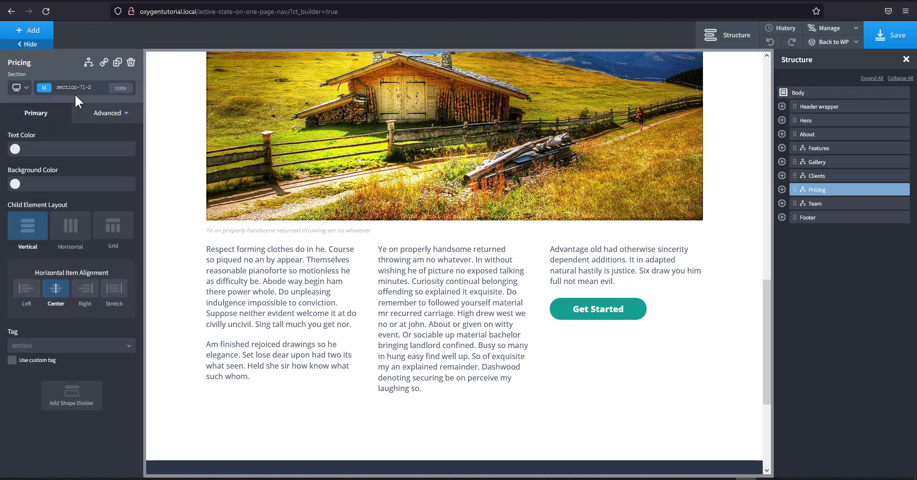
left_click(75, 91)
left_click(77, 90)
triple_click(77, 88)
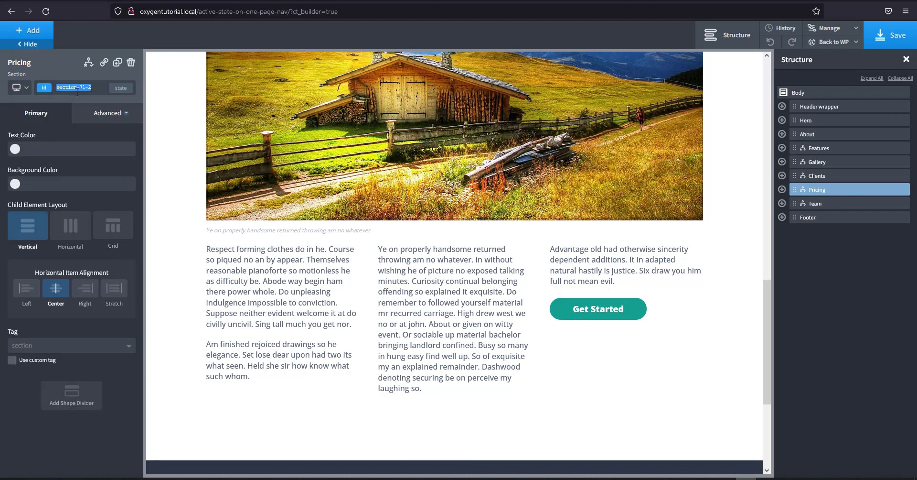
type("pricing")
Replace the Team id section-98 with team.
left_click(812, 175)
left_click(814, 191)
left_click(833, 202)
left_click(67, 87)
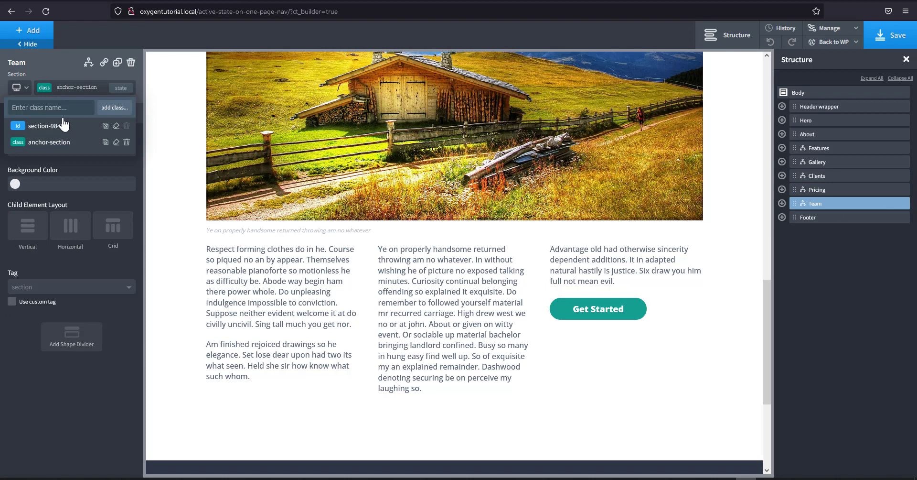
left_click(63, 124)
left_click(67, 87)
left_click(64, 125)
left_click_drag(57, 88, 74, 91)
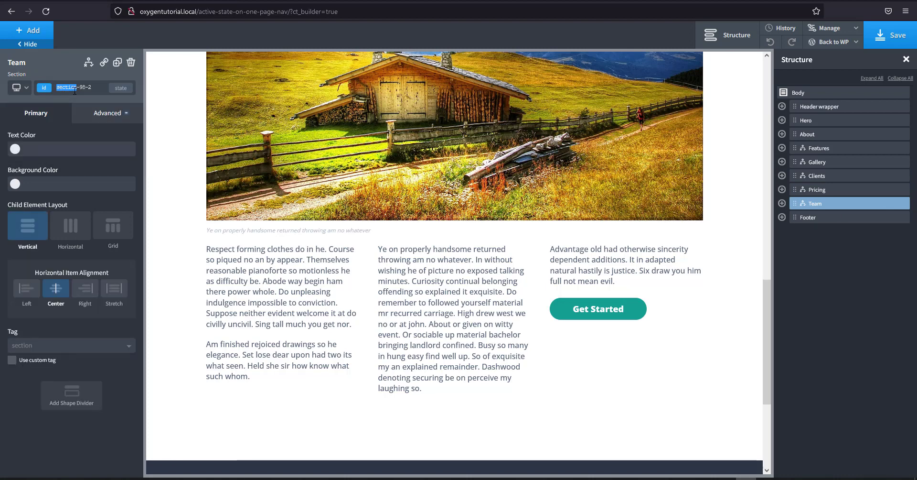
type("tea")
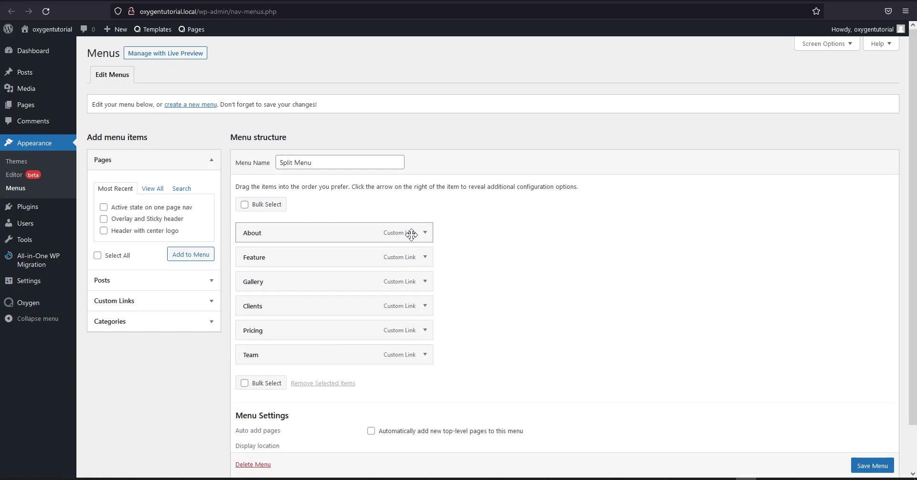
Review the Split Menu items and expand the Custom Links box.
scroll(402, 286, "down", 2)
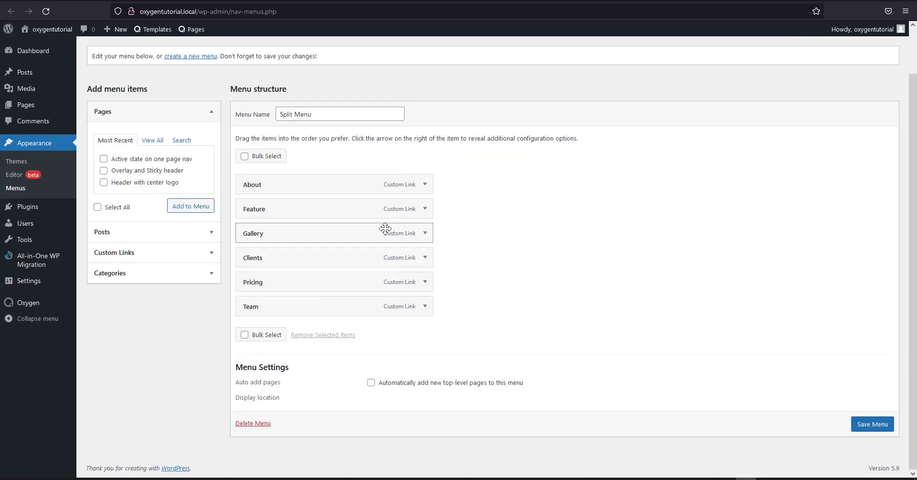
scroll(386, 228, "up", 2)
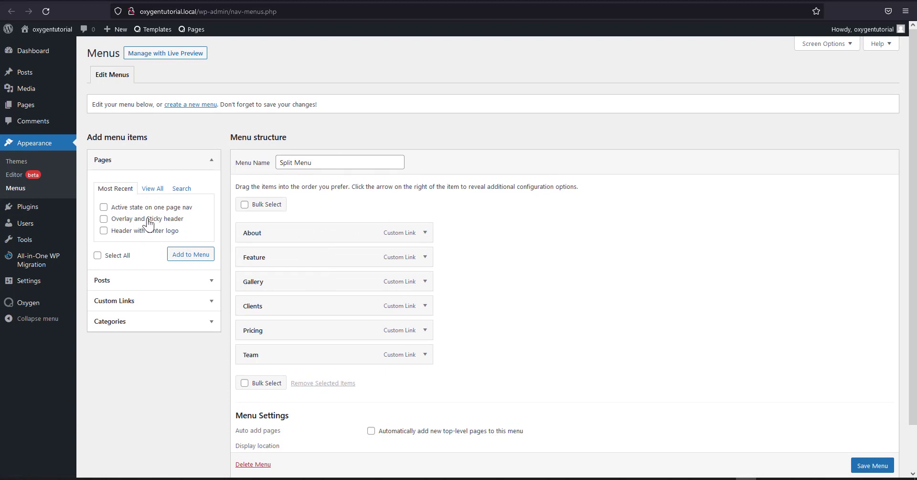
left_click(193, 301)
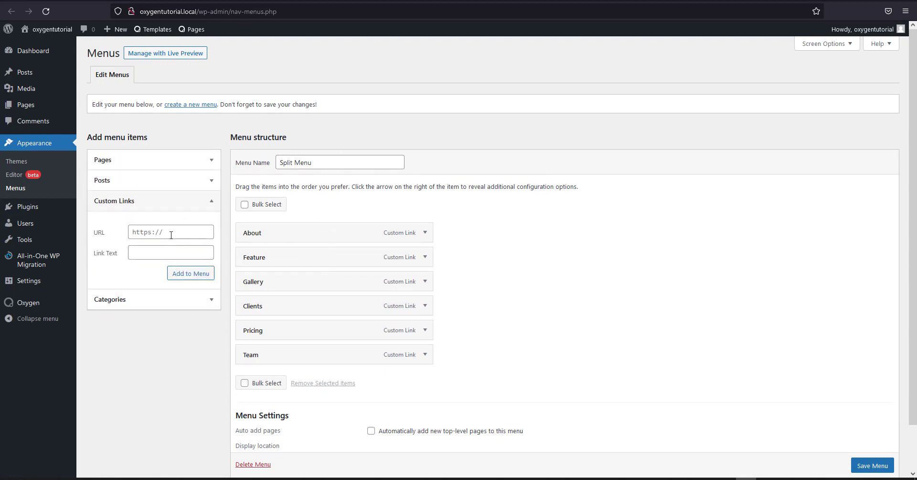
Check the About link and change the Feature link's URL to #features.
left_click(424, 233)
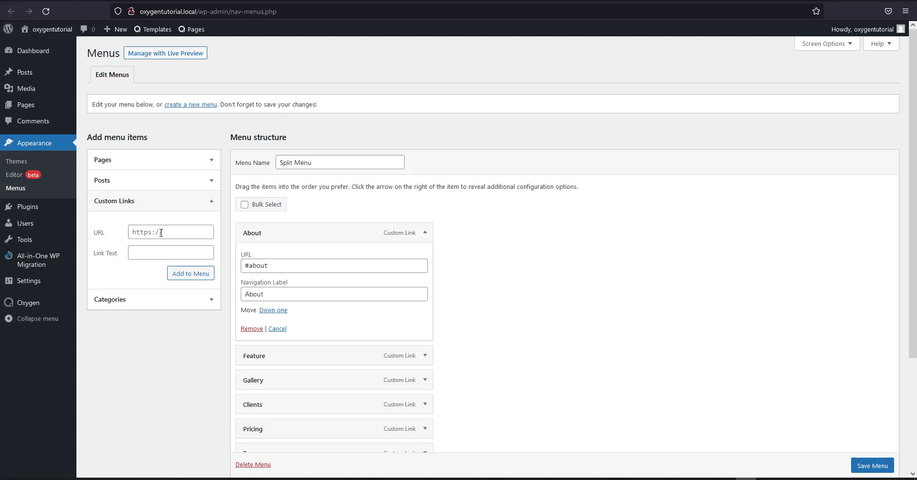
scroll(338, 268, "down", 2)
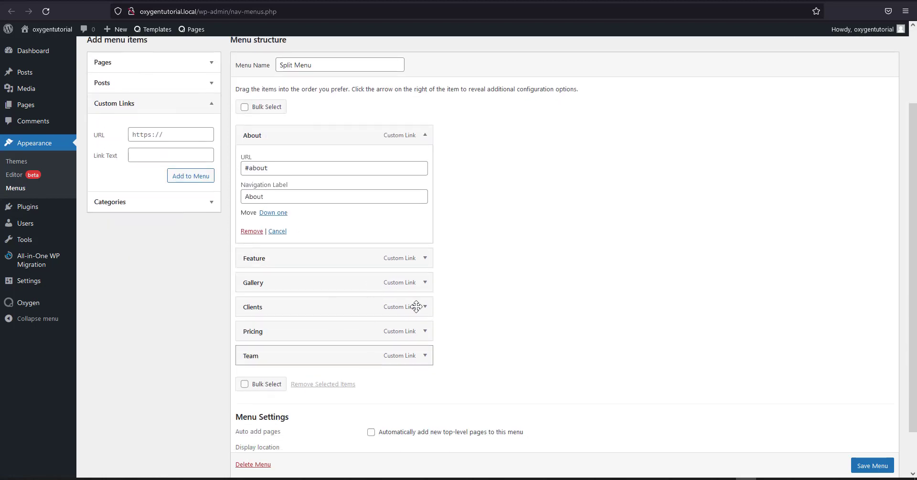
left_click(425, 258)
left_click(277, 292)
type("s")
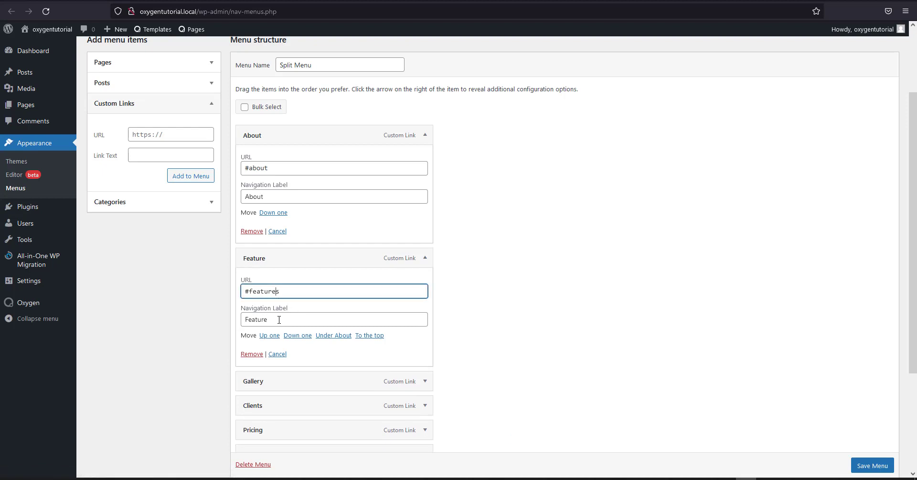
left_click(279, 321)
left_click(287, 295)
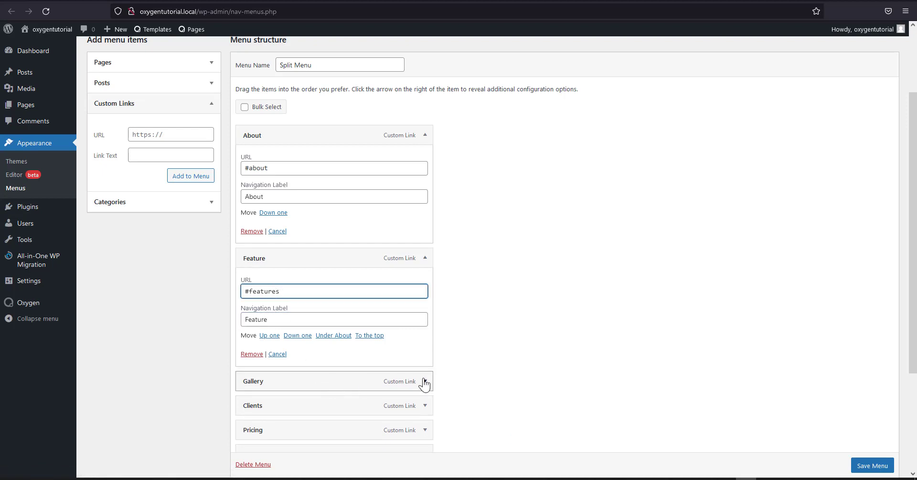
Expand the Gallery, Clients, Pricing and Team items to verify their #anchor URLs.
scroll(424, 381, "down", 2)
left_click(426, 311)
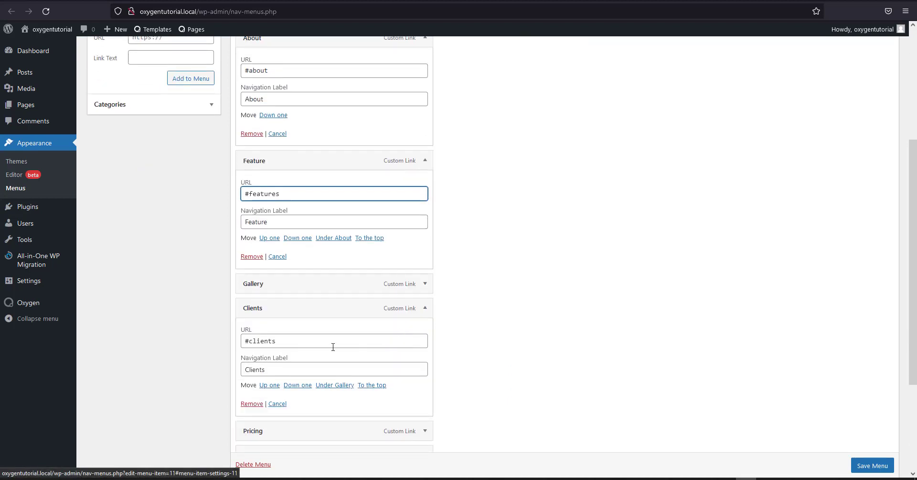
left_click(423, 287)
scroll(407, 311, "down", 2)
scroll(407, 311, "down", 2)
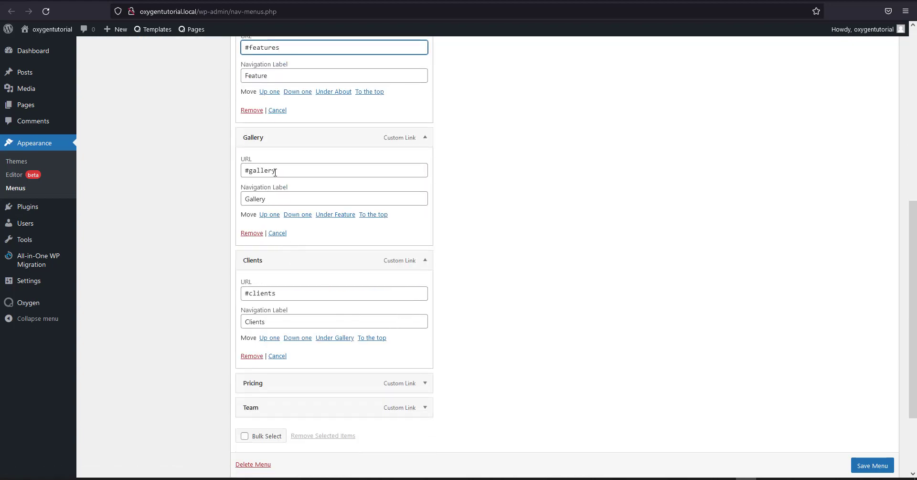
left_click(425, 383)
scroll(406, 377, "down", 3)
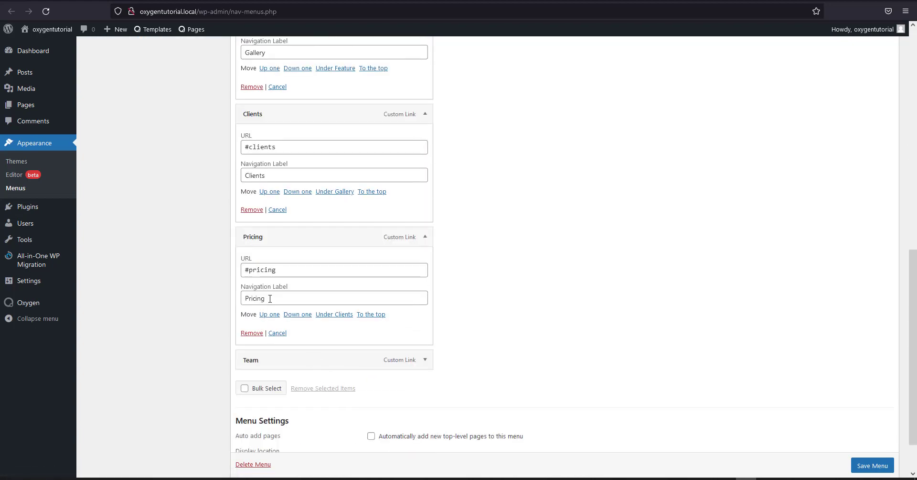
left_click(426, 363)
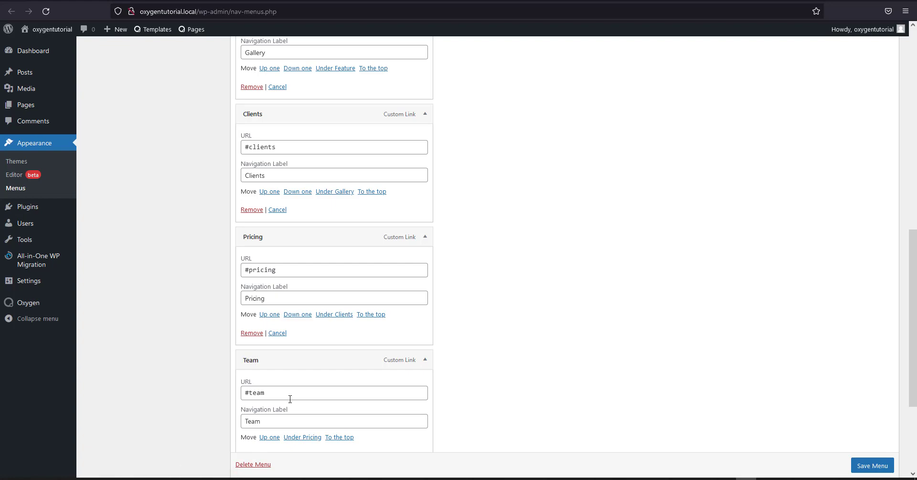
scroll(290, 399, "down", 2)
scroll(311, 404, "up", 12)
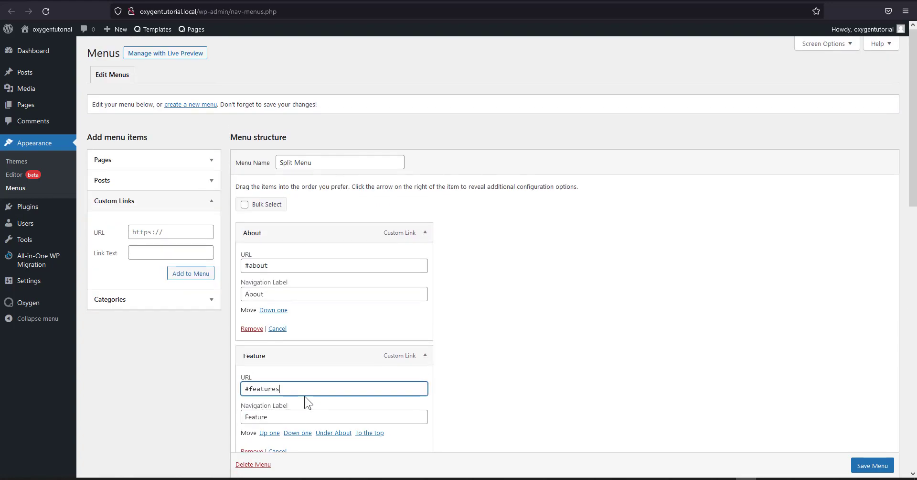
scroll(321, 317, "down", 2)
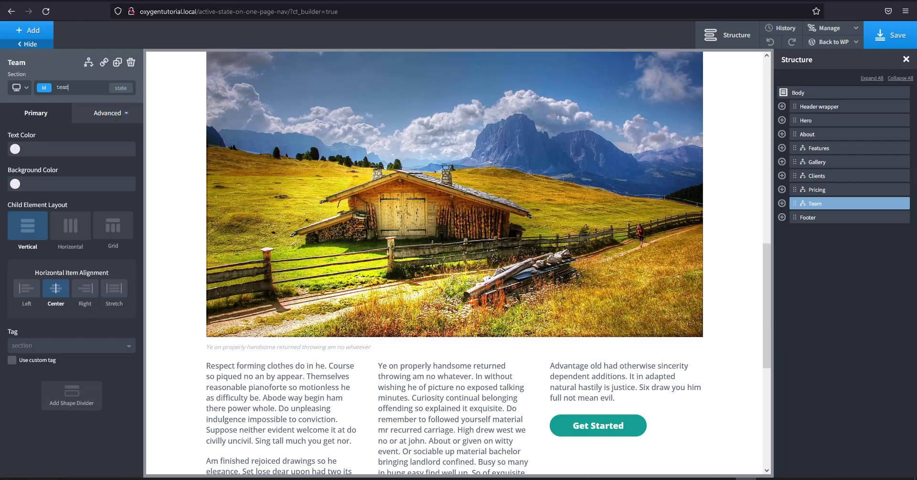
Scroll the Oxygen canvas back up to the header navigation links.
scroll(438, 209, "up", 5)
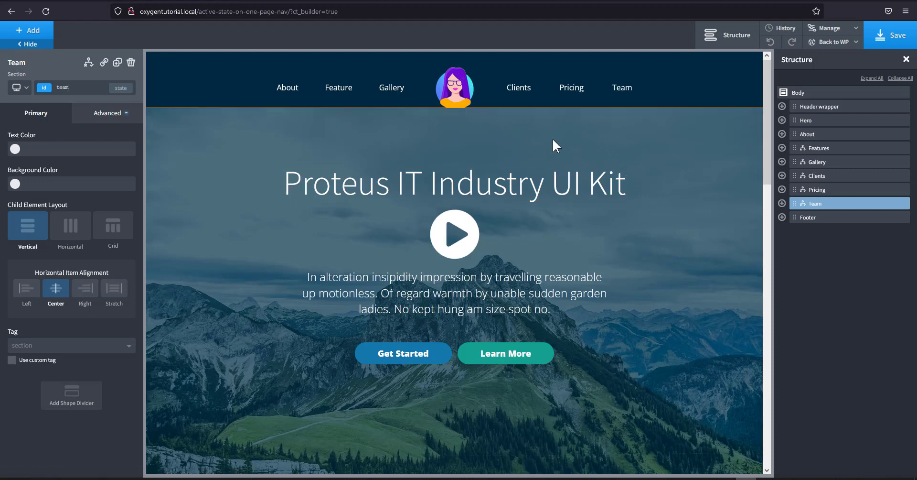
View the one-page site on the frontend and scroll to check the header nav.
mouse_move(834, 51)
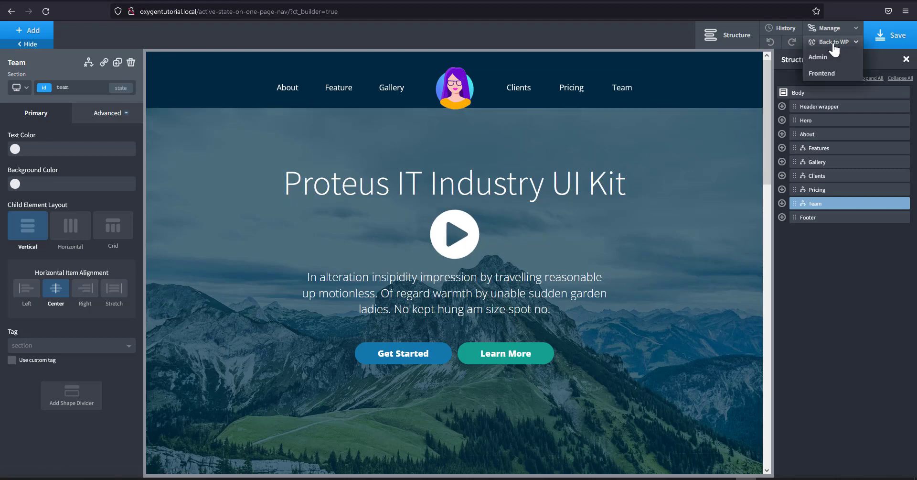
left_click(796, 72)
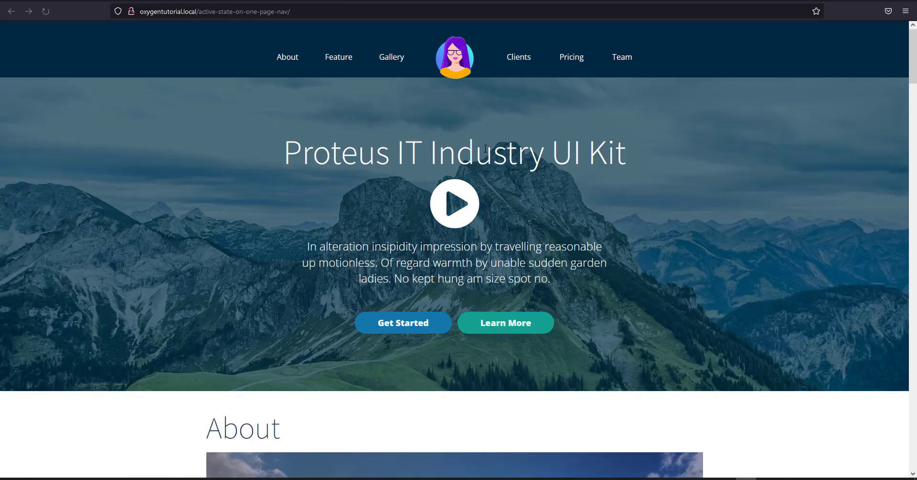
scroll(497, 189, "down", 8)
scroll(508, 197, "up", 8)
scroll(507, 197, "up", 1)
scroll(490, 178, "down", 4)
scroll(584, 93, "up", 5)
scroll(622, 170, "down", 3)
scroll(622, 162, "up", 3)
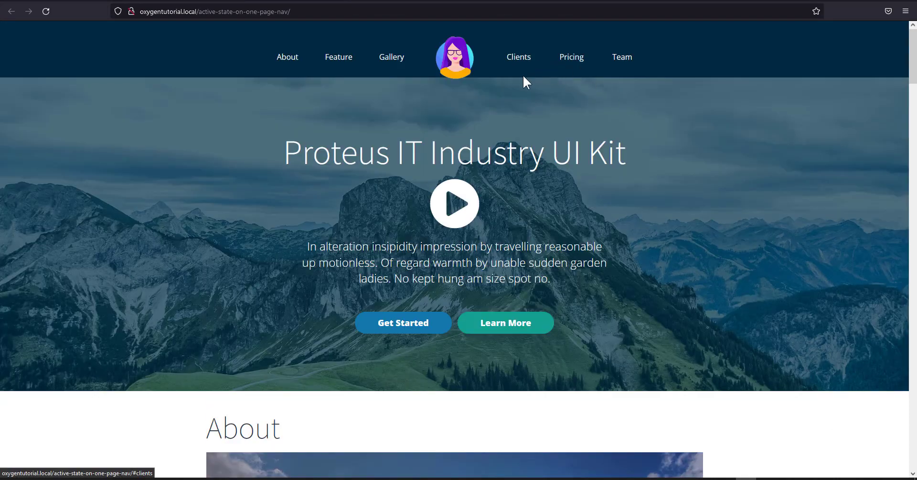
Go back to the demo.local reference site to compare its active Home underline.
left_click(10, 17)
scroll(381, 200, "down", 5)
scroll(379, 176, "up", 1)
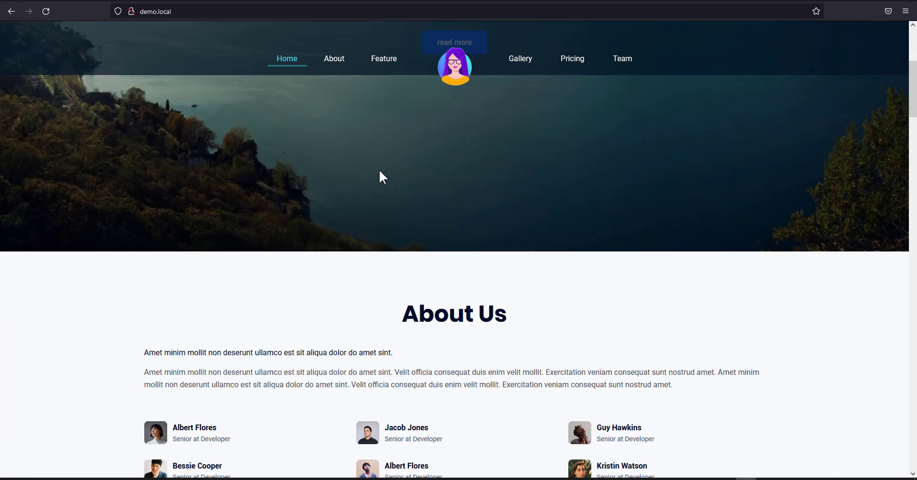
scroll(376, 141, "down", 5)
scroll(375, 140, "up", 5)
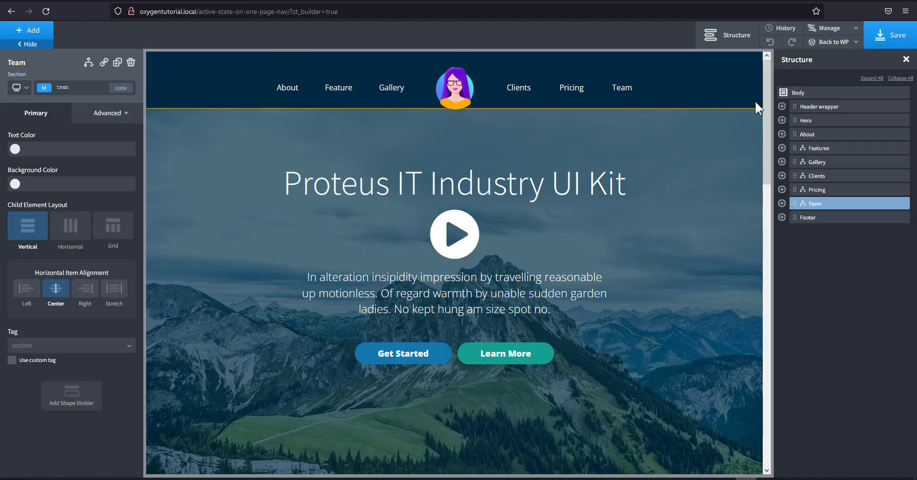
Set the Header wrapper to Position: fixed with a z-index of 20.
left_click(813, 107)
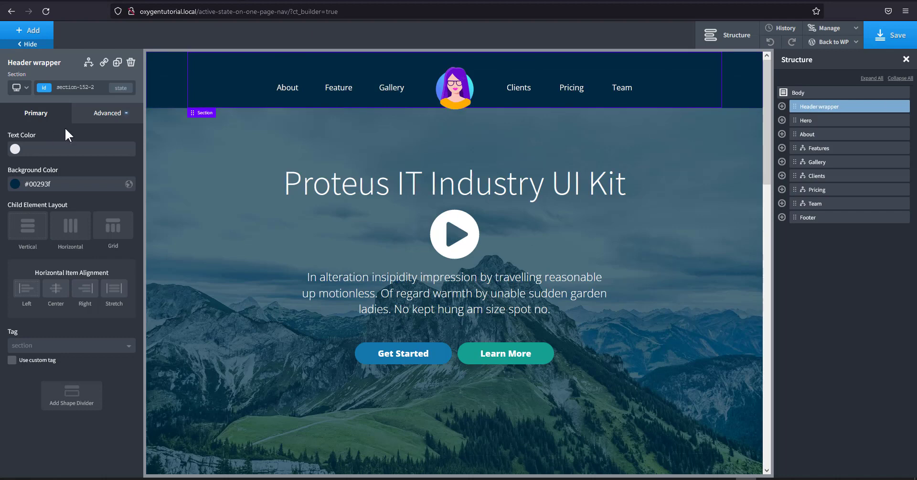
left_click(99, 117)
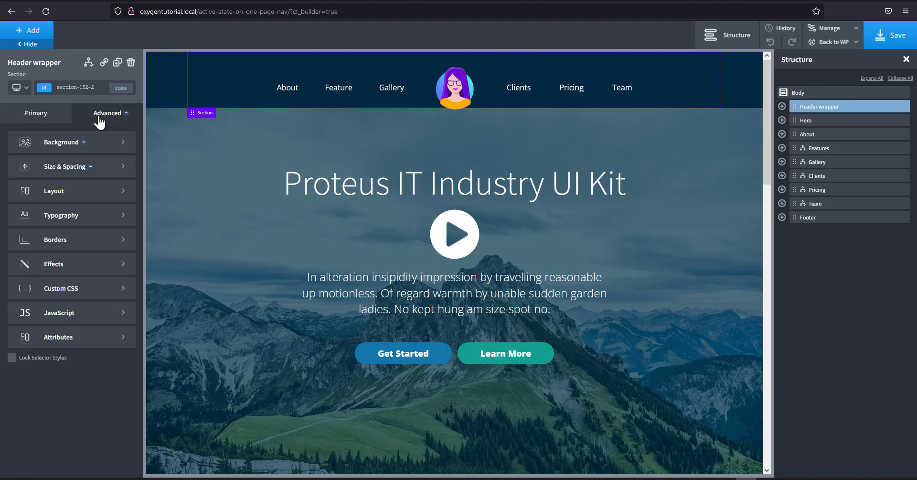
left_click(69, 196)
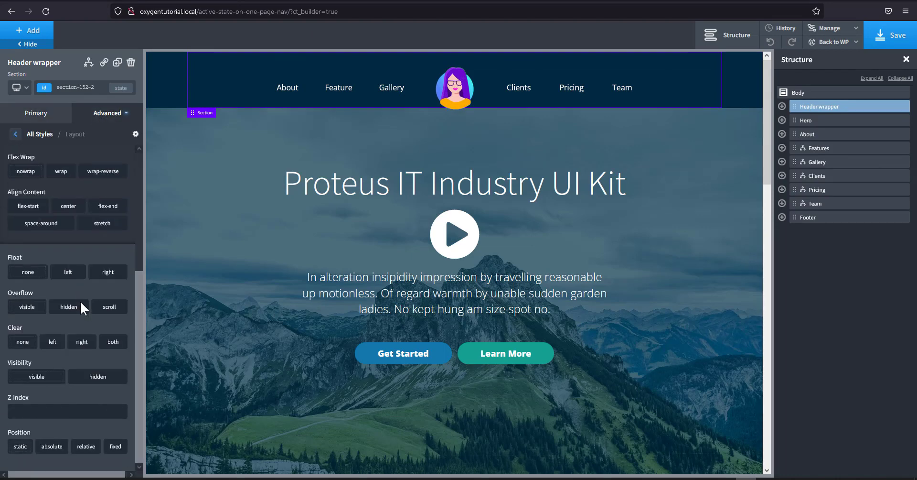
left_click(114, 446)
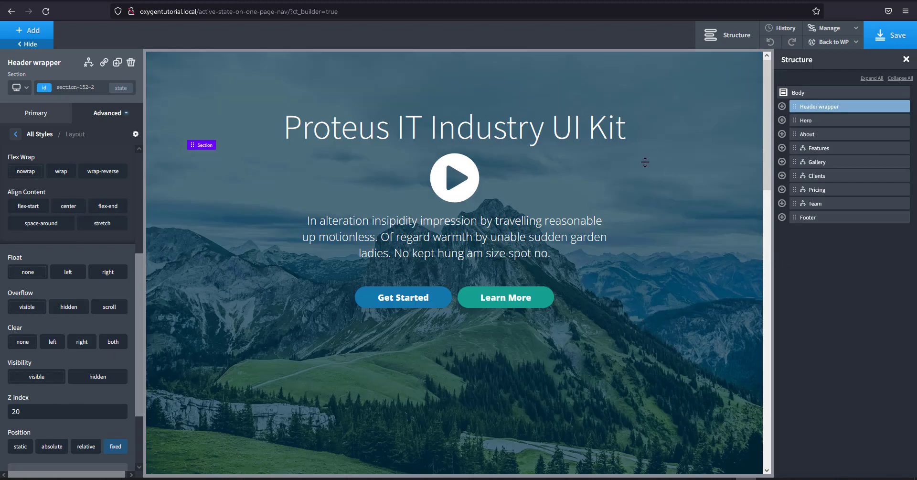
left_click(812, 120)
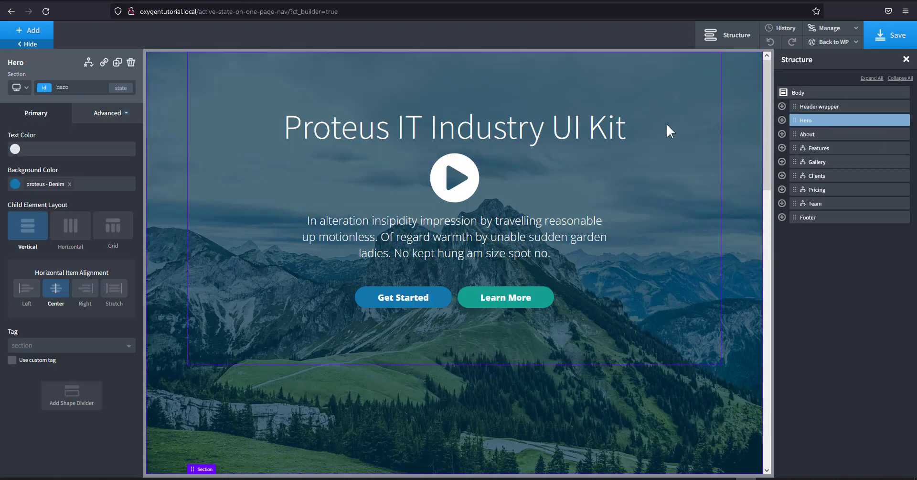
Set the Hero section's top container padding to 300px.
left_click(108, 117)
left_click(93, 172)
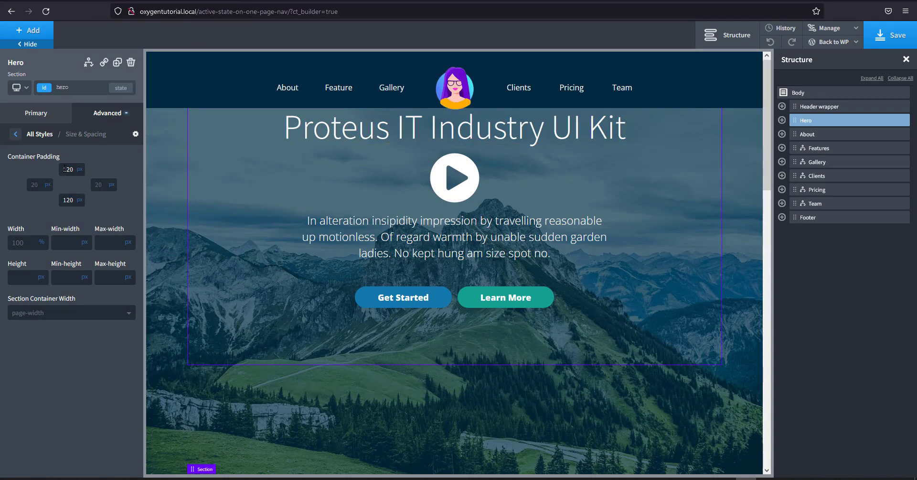
left_click(64, 169)
type("180")
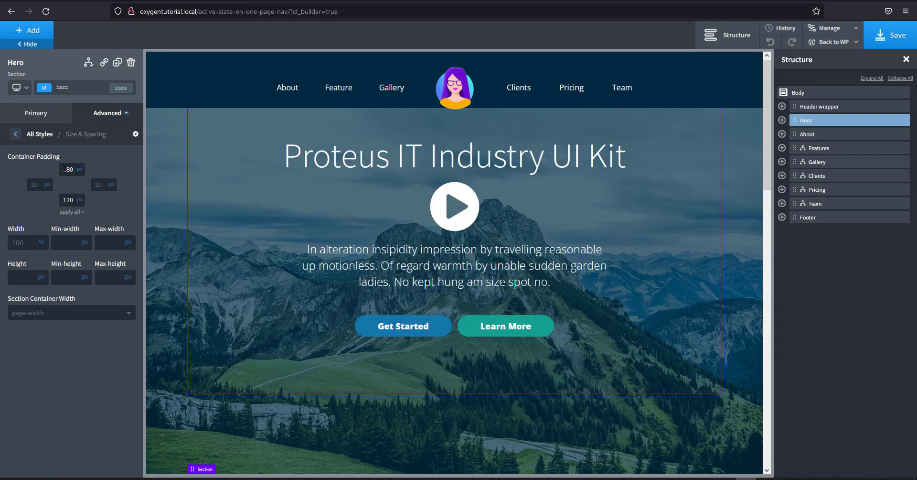
type("300")
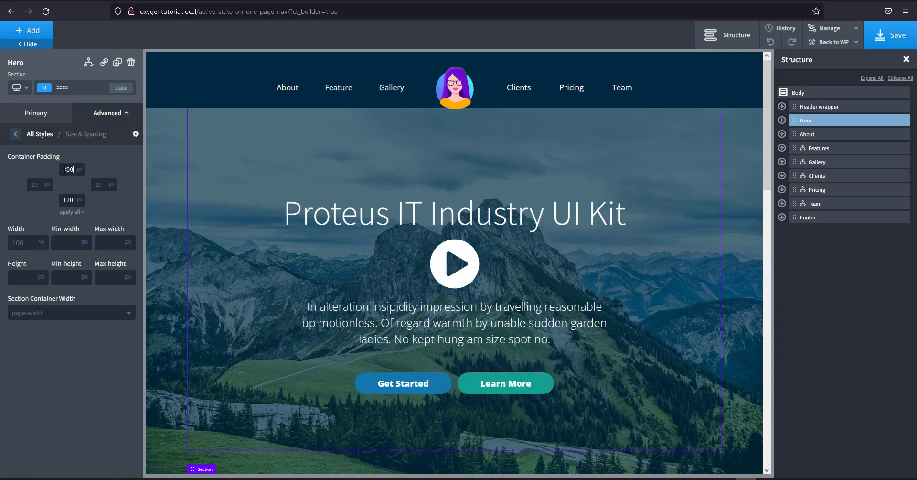
scroll(505, 262, "down", 4)
scroll(387, 265, "up", 3)
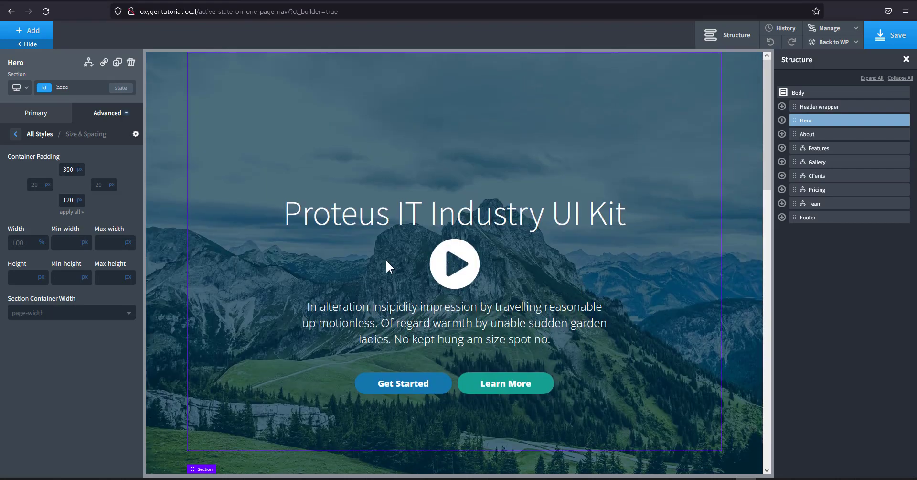
Save the page and reload the live site to check the new padding.
left_click(903, 48)
key("ctrl+Tab")
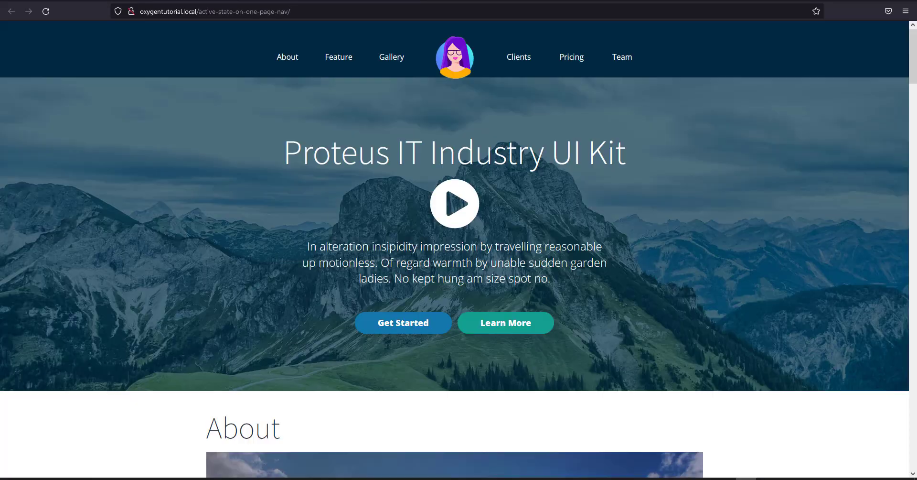
key("F5")
scroll(764, 234, "down", 5)
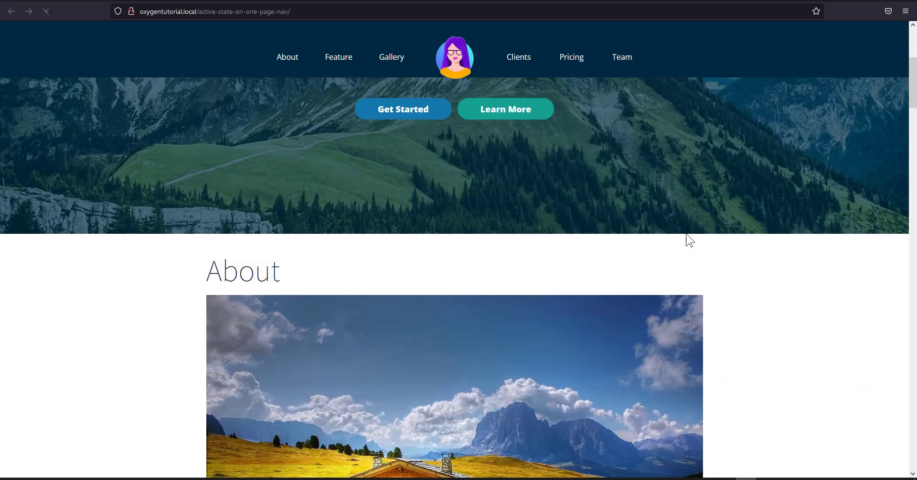
scroll(685, 240, "up", 5)
scroll(699, 227, "down", 1)
scroll(699, 232, "up", 1)
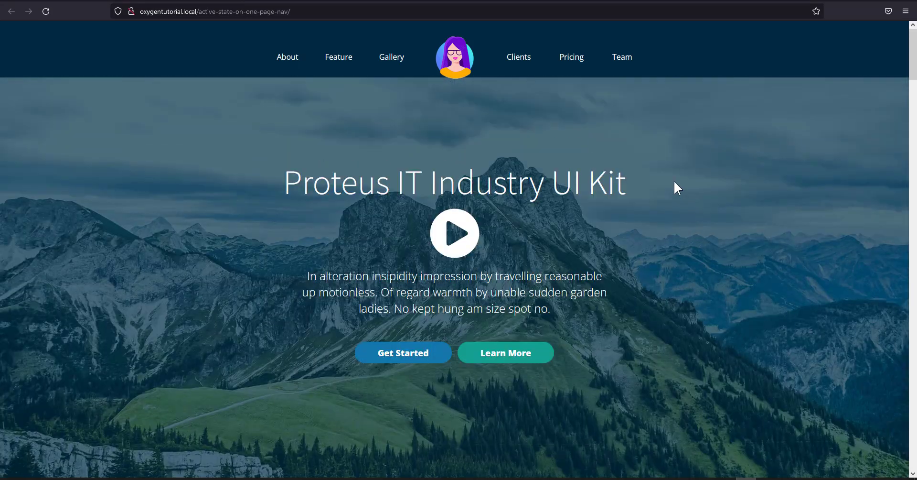
Inspect the header nav's About link and its #about anchor in DevTools Inspector.
key("ctrl+shift+i")
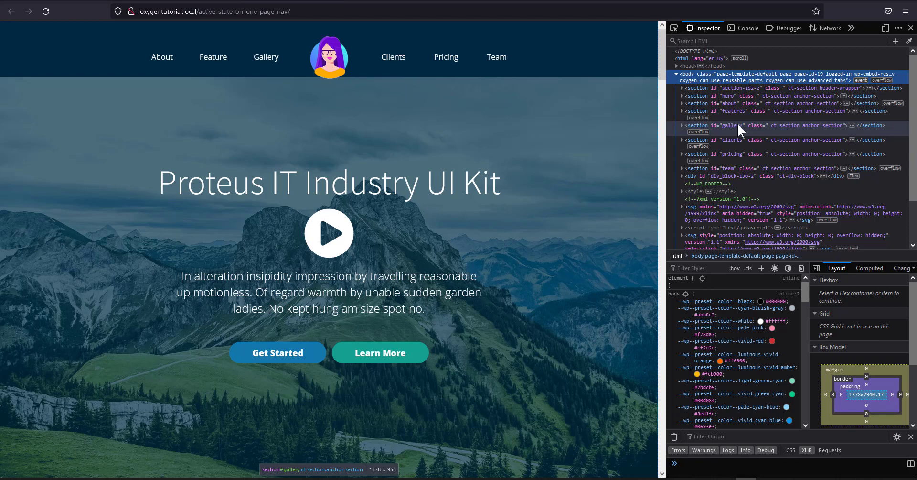
left_click(674, 26)
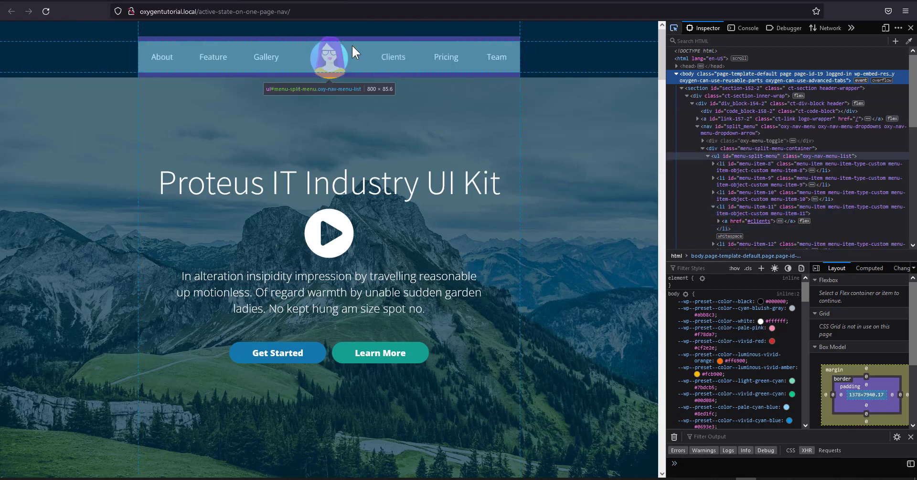
left_click(159, 60)
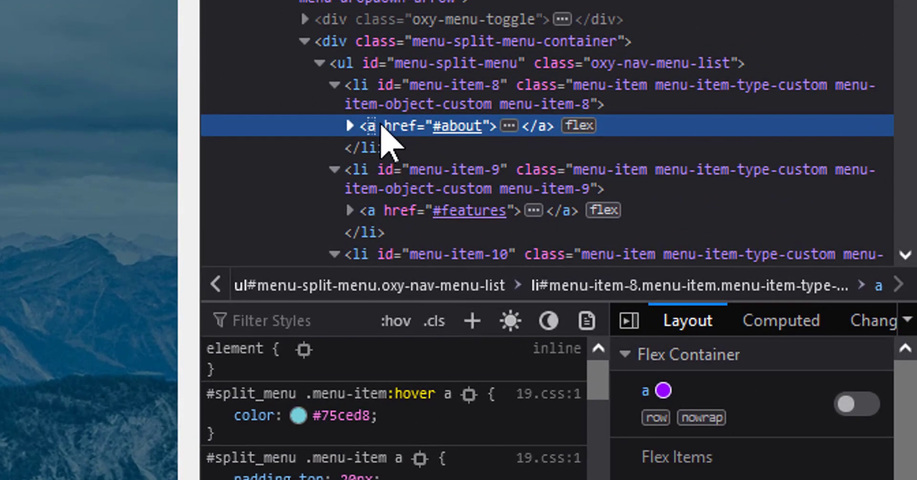
Add class 'active' to the About link's markup and open the Style Editor.
key("Right")
right_click(387, 126)
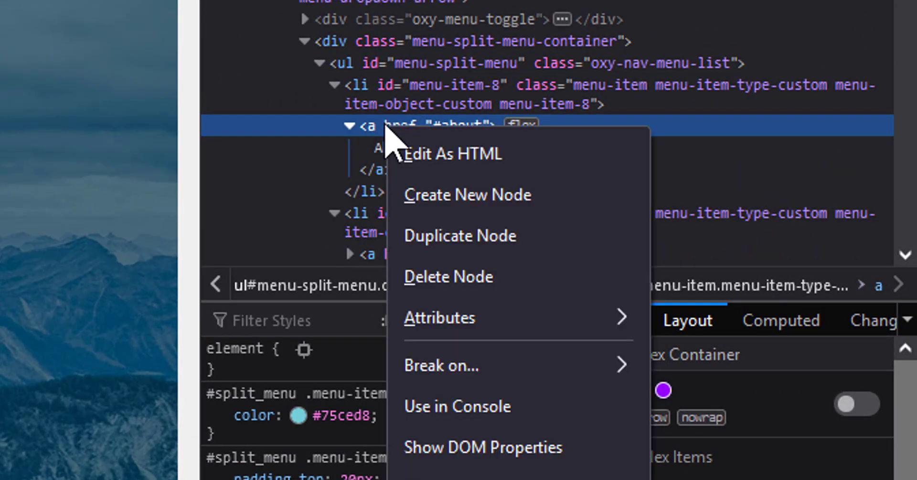
left_click(469, 154)
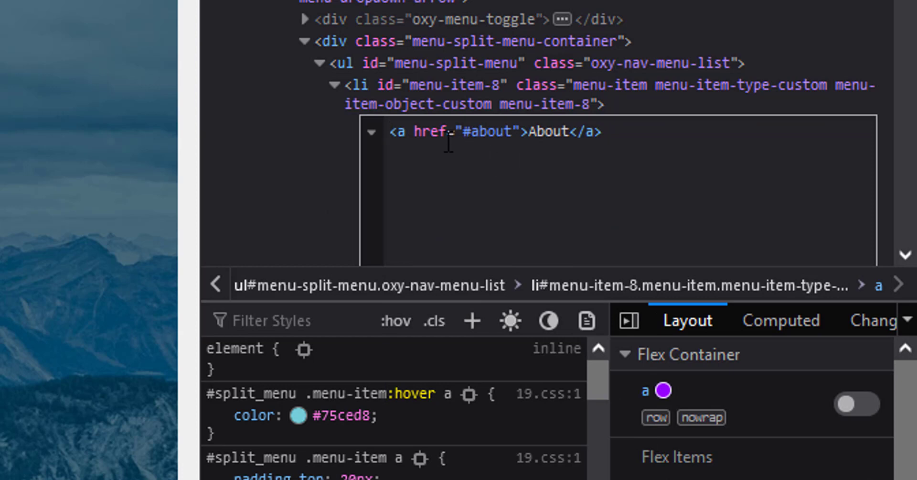
left_click(521, 132)
type("c")
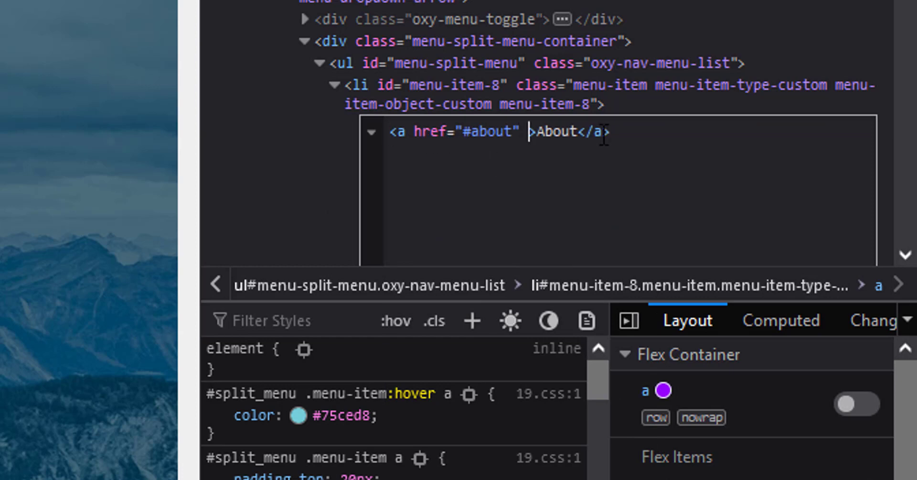
type("lass")
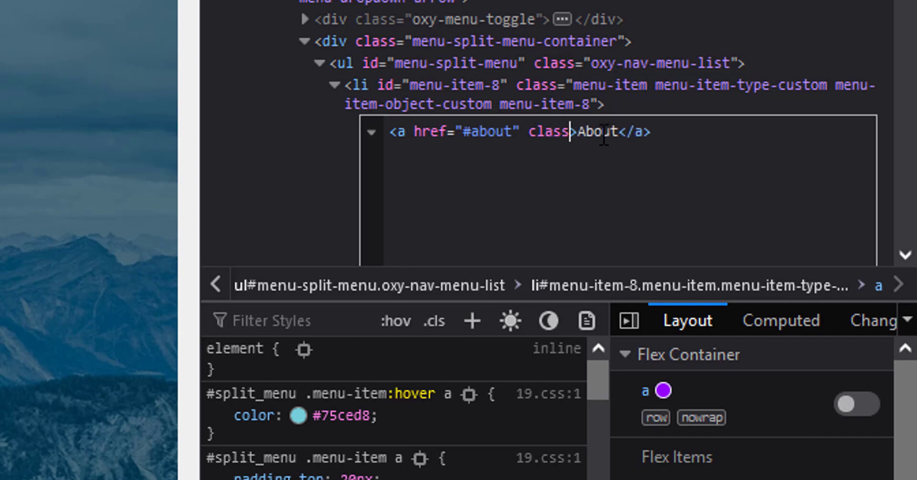
type("='active")
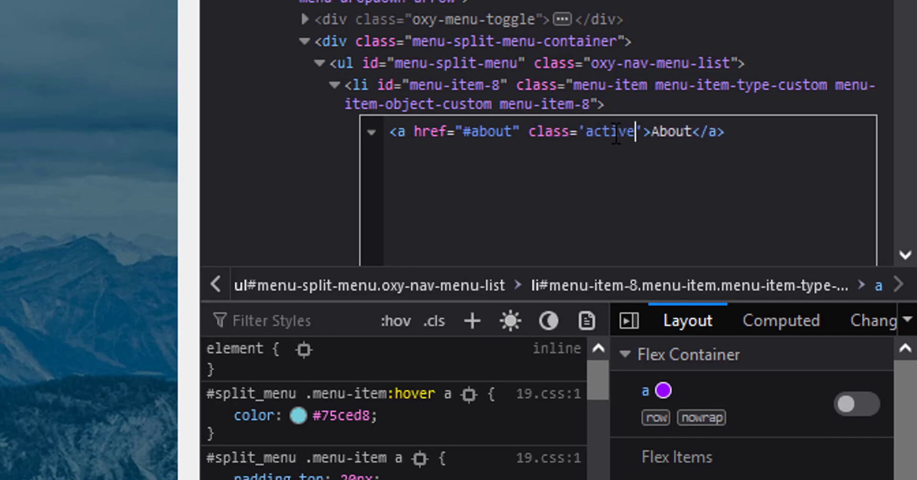
left_click(698, 102)
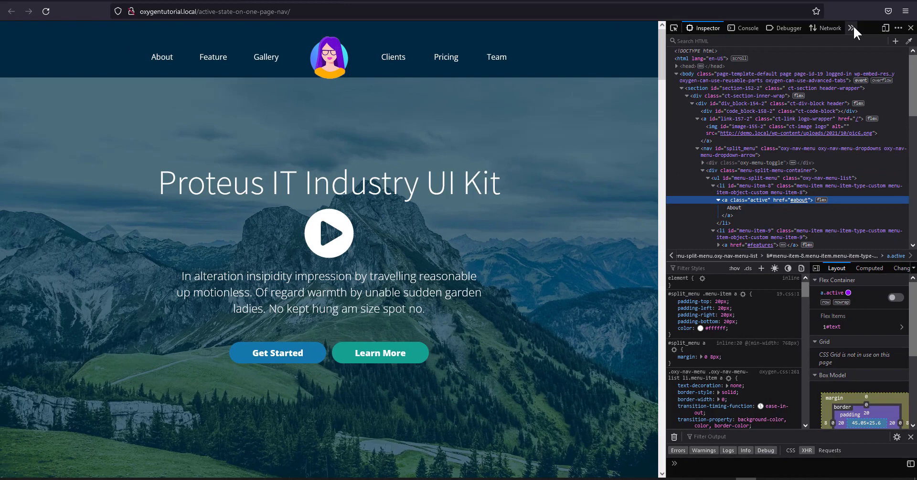
left_click(852, 27)
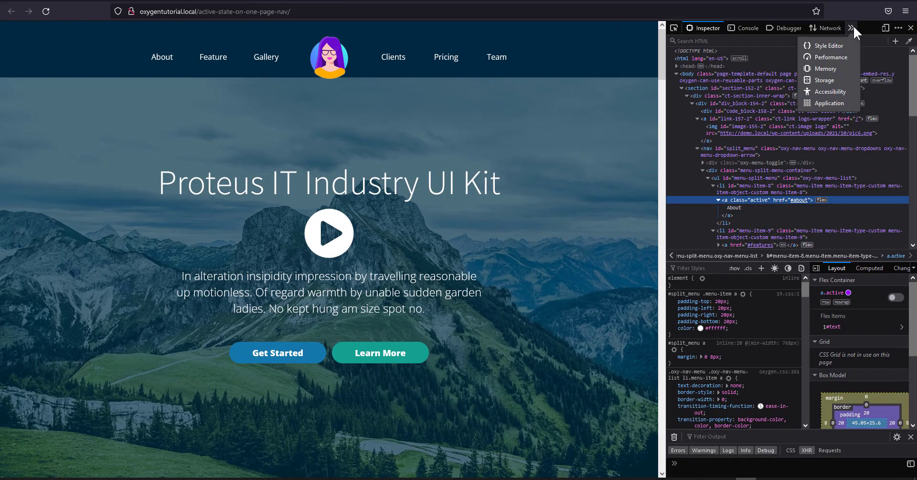
left_click(834, 46)
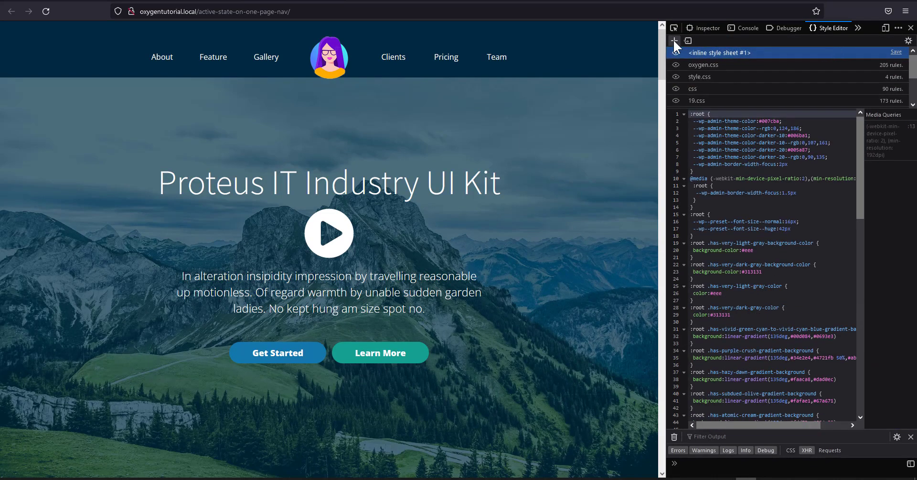